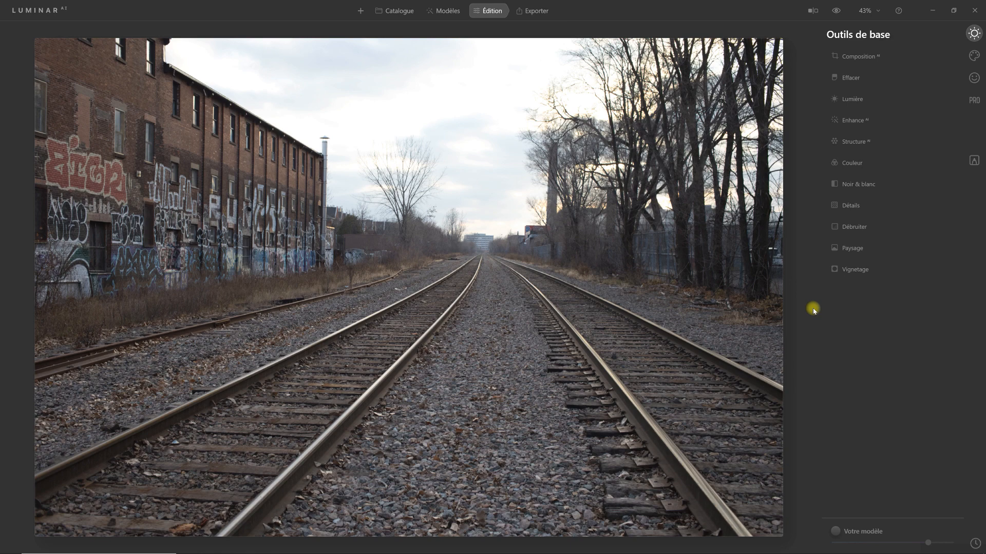
Try an automatic AI crop of the railway photo, enlarge the crop frame to about 6524 × 4349, and reset the composition
left_click(860, 55)
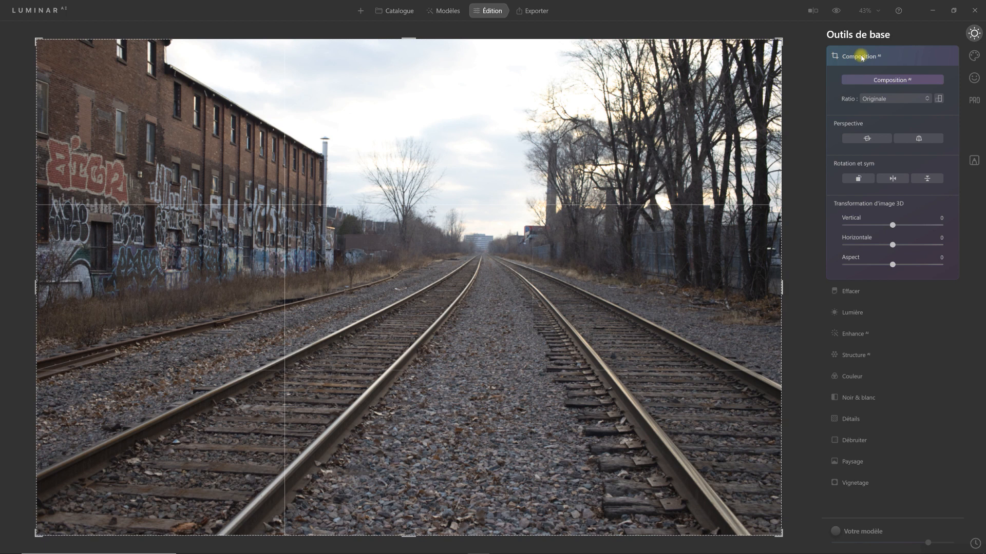
left_click(898, 81)
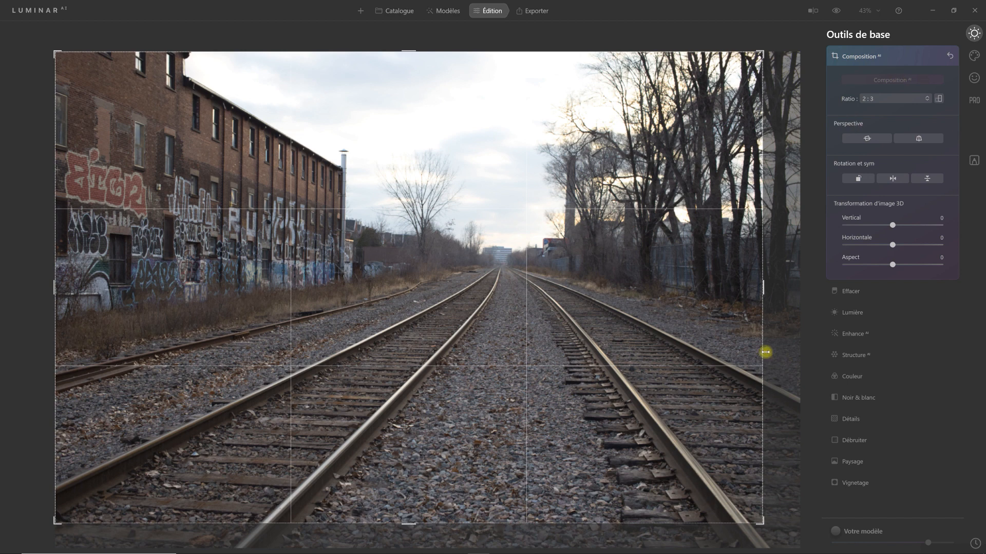
left_click_drag(761, 521, 767, 525)
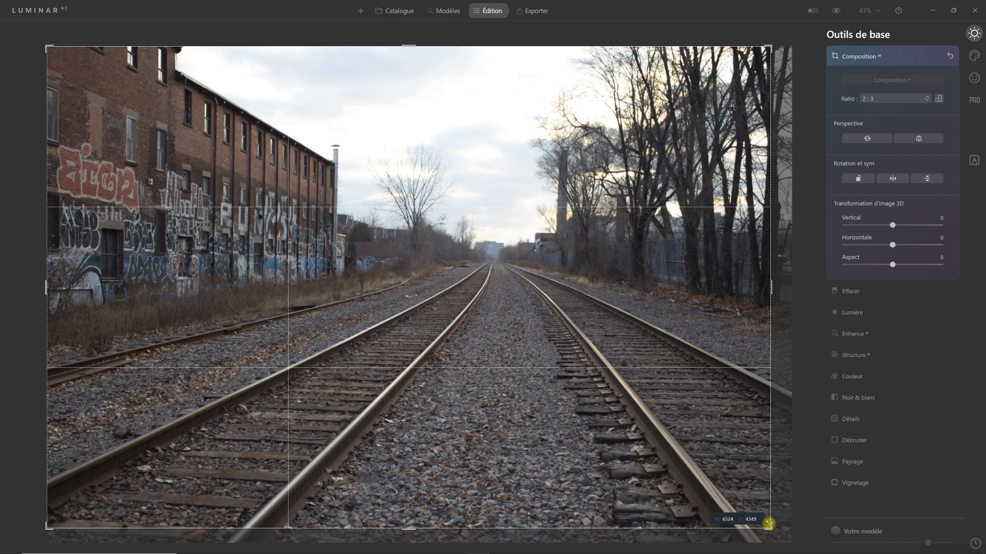
left_click(949, 58)
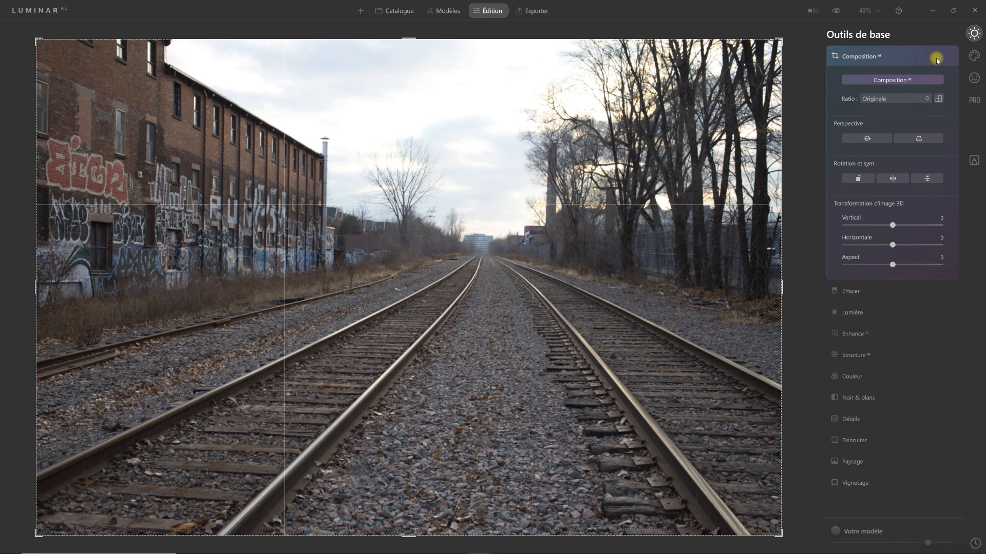
Try the automatic vertical perspective correction on the railway photo and reset it
left_click(920, 139)
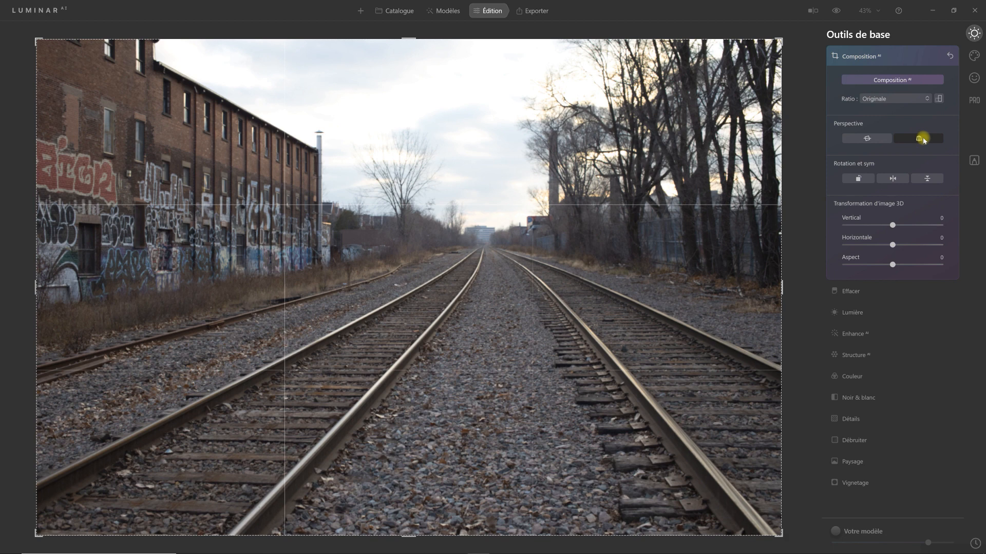
left_click(948, 57)
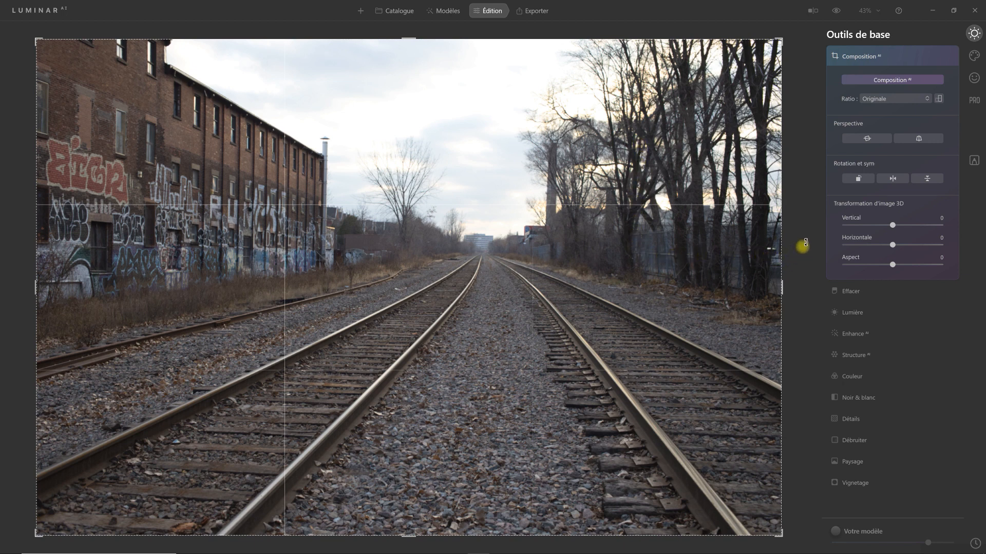
Rotate the railway photo slightly within the crop frame and apply the automatic vertical perspective correction
left_click_drag(808, 239, 809, 239)
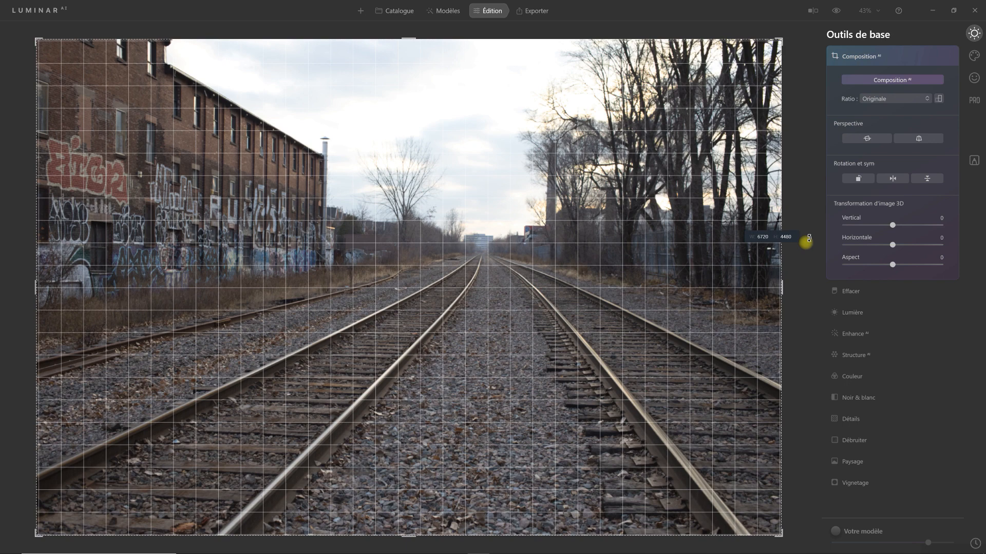
left_click_drag(808, 239, 811, 236)
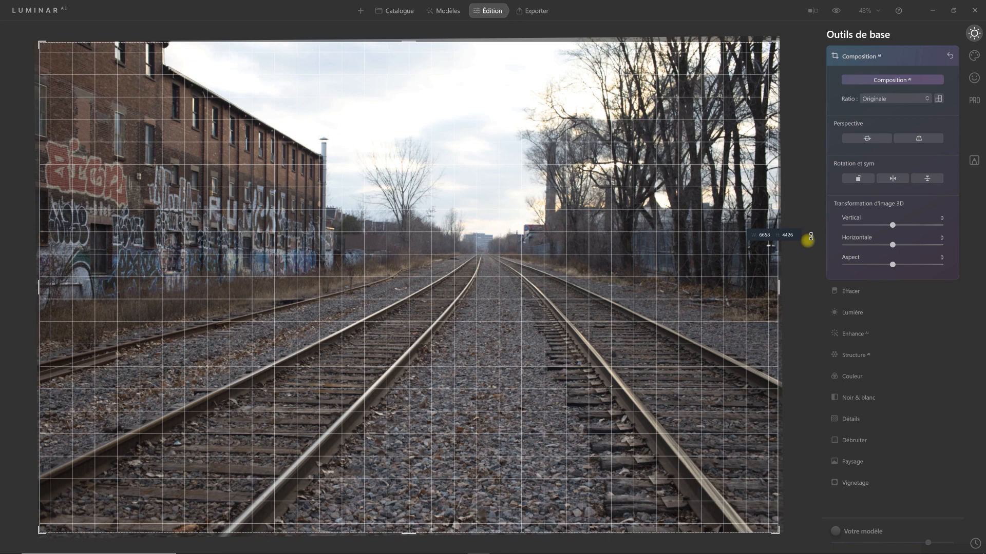
left_click_drag(810, 237, 816, 236)
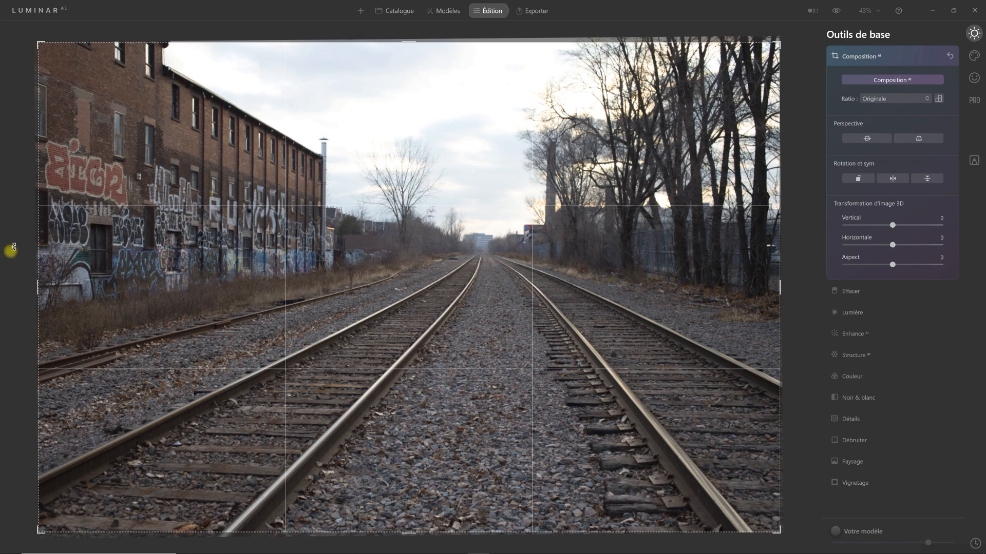
left_click_drag(13, 247, 12, 250)
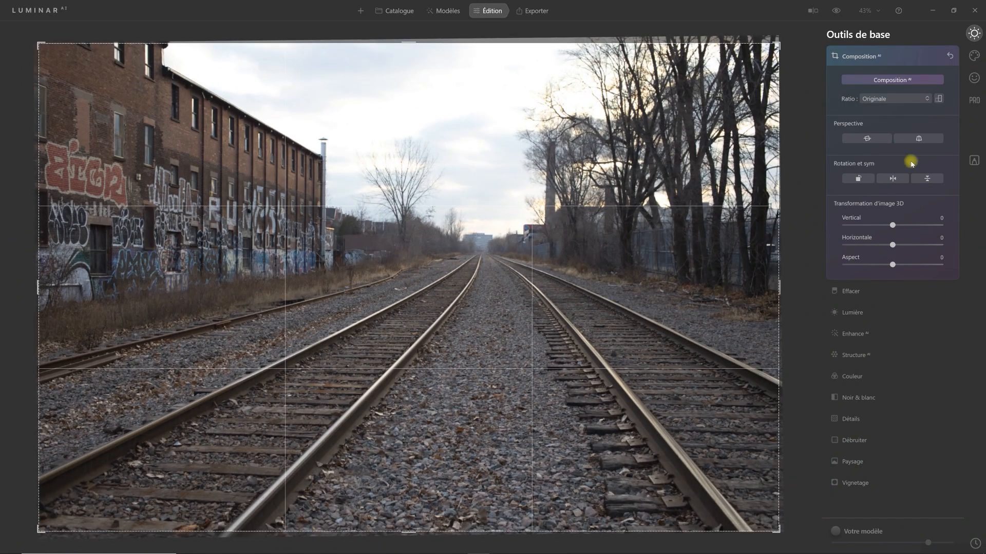
left_click(923, 140)
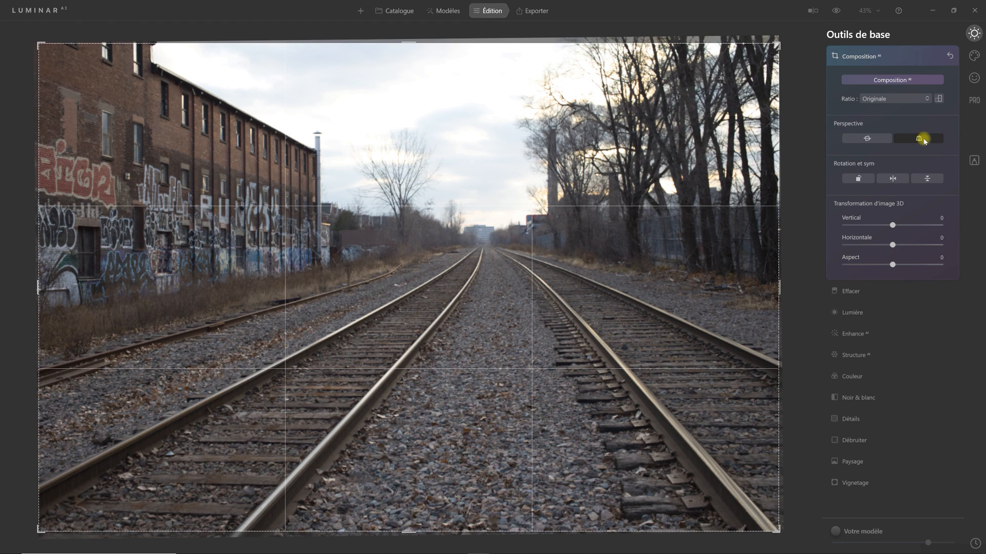
key("Return")
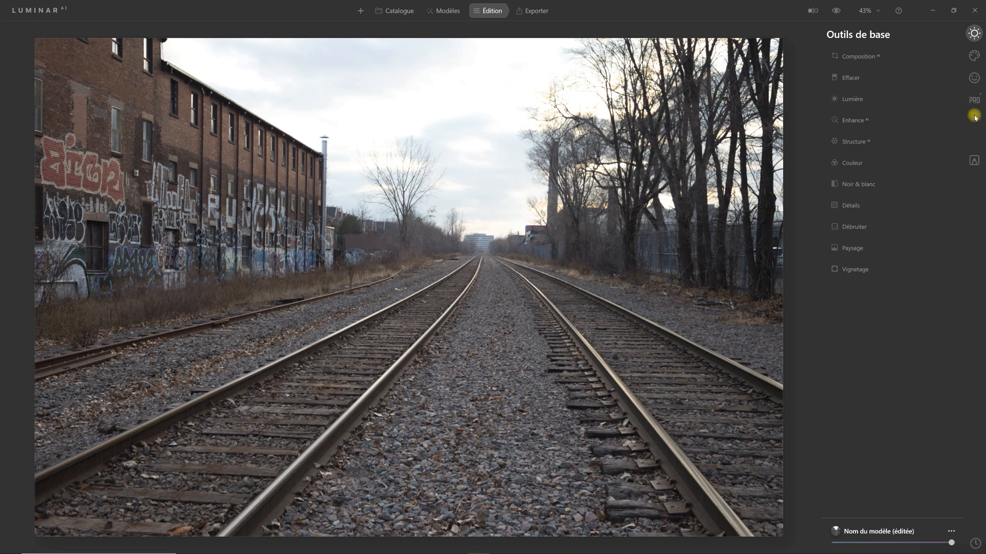
Reset the professional Optics (Optique) settings and enable automatic distortion corrections for the railway photo
left_click(978, 100)
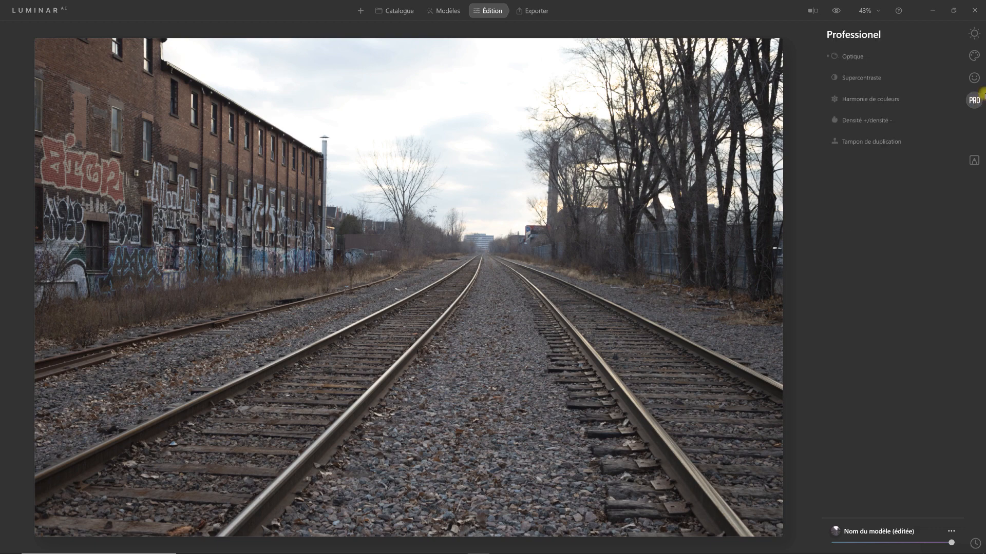
left_click(852, 57)
left_click(951, 55)
left_click(950, 55)
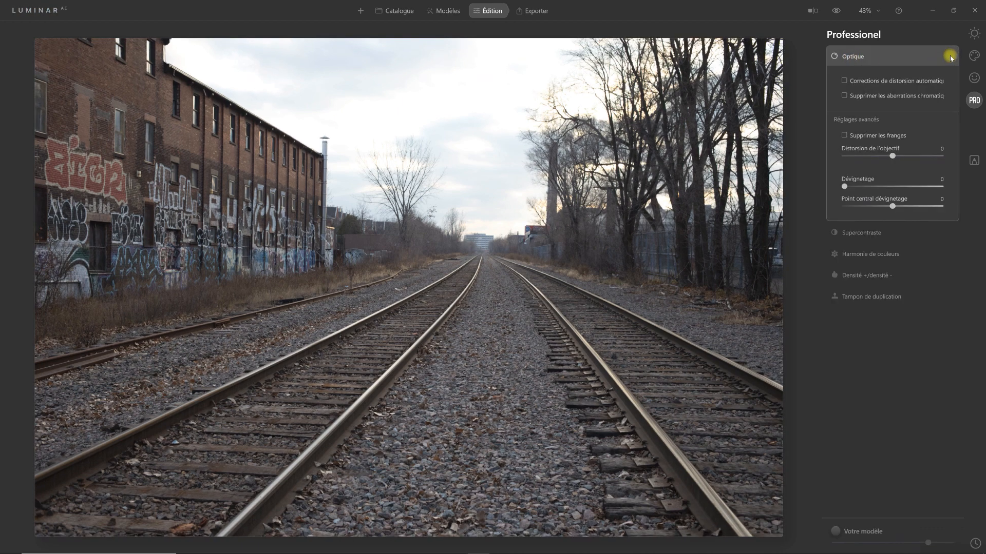
left_click(844, 81)
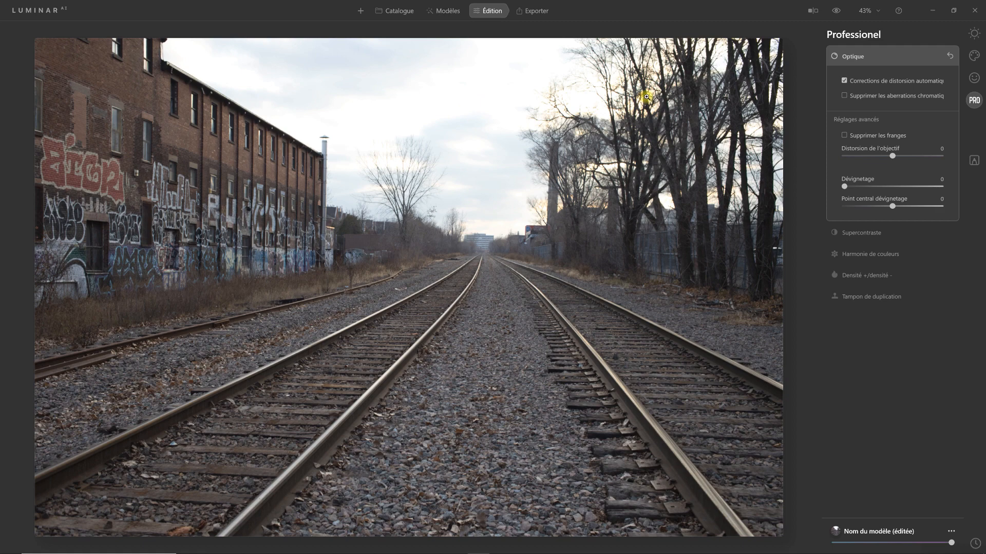
Enable the removal of chromatic aberrations and fringes in Optics, judging the effect on the tree branches at 200%
left_click(864, 11)
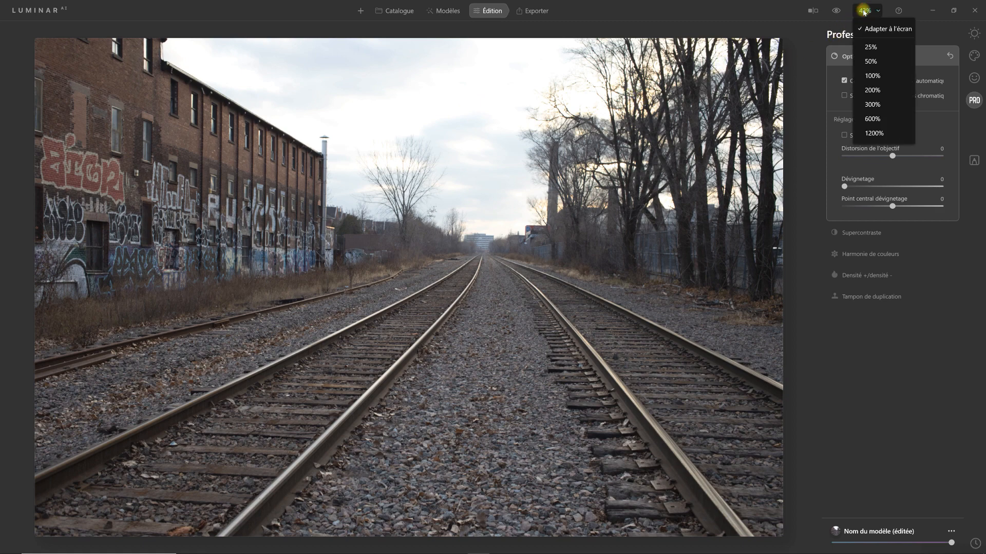
left_click(875, 91)
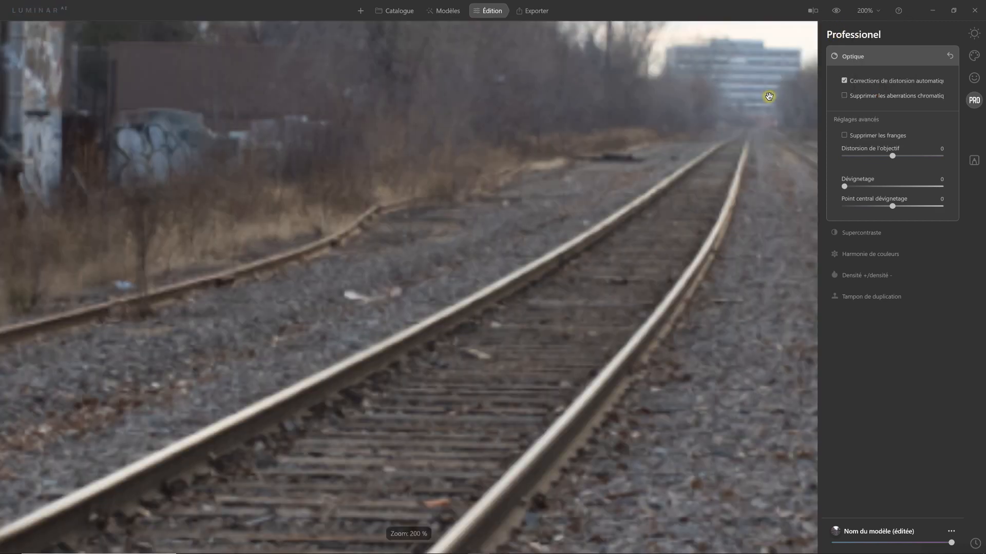
left_click_drag(760, 93, 512, 179)
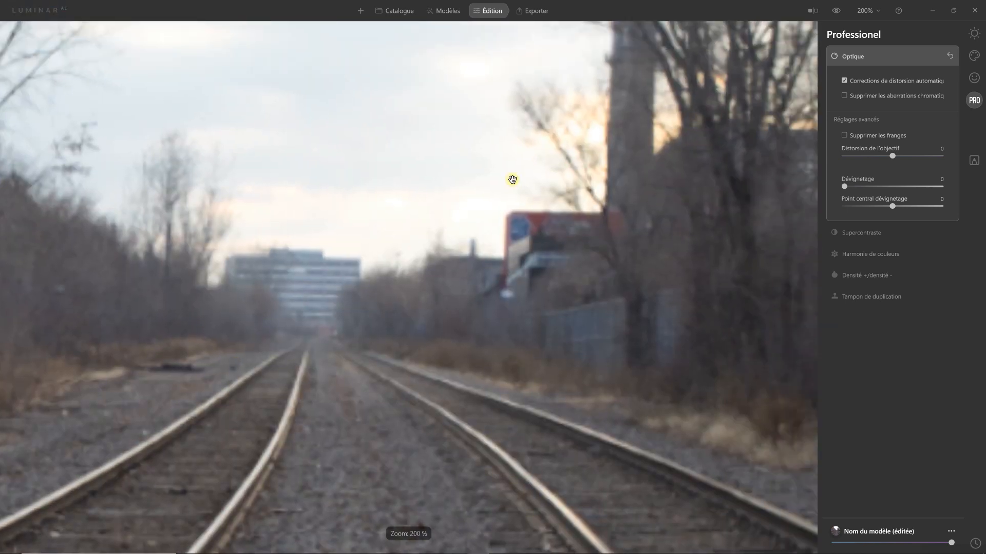
left_click_drag(622, 88, 527, 198)
left_click_drag(588, 124, 532, 237)
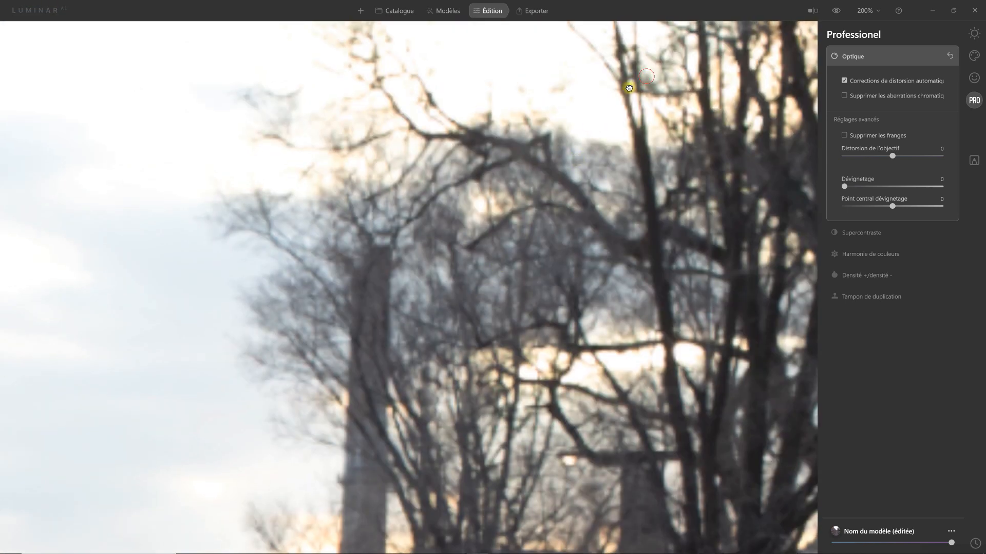
left_click_drag(645, 77, 506, 263)
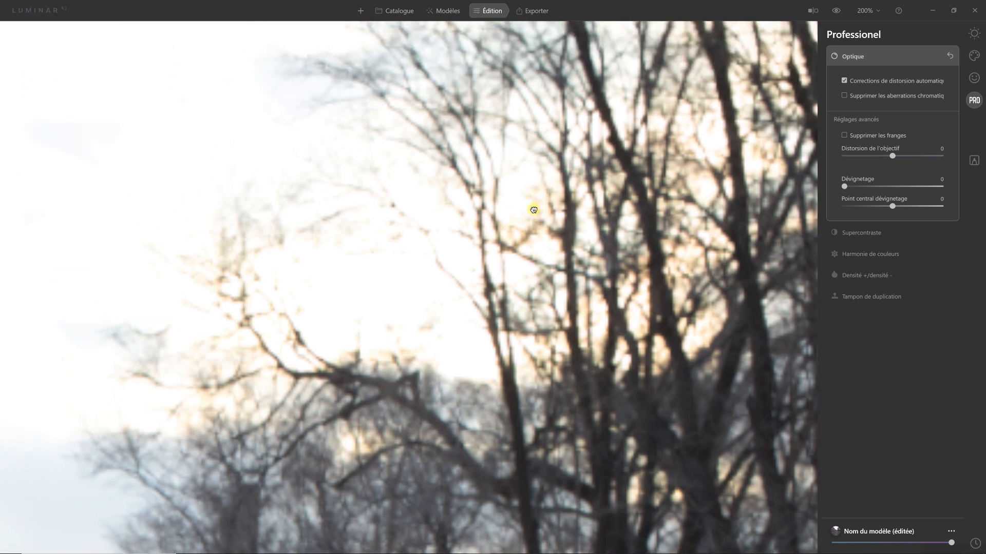
left_click_drag(534, 202, 534, 220)
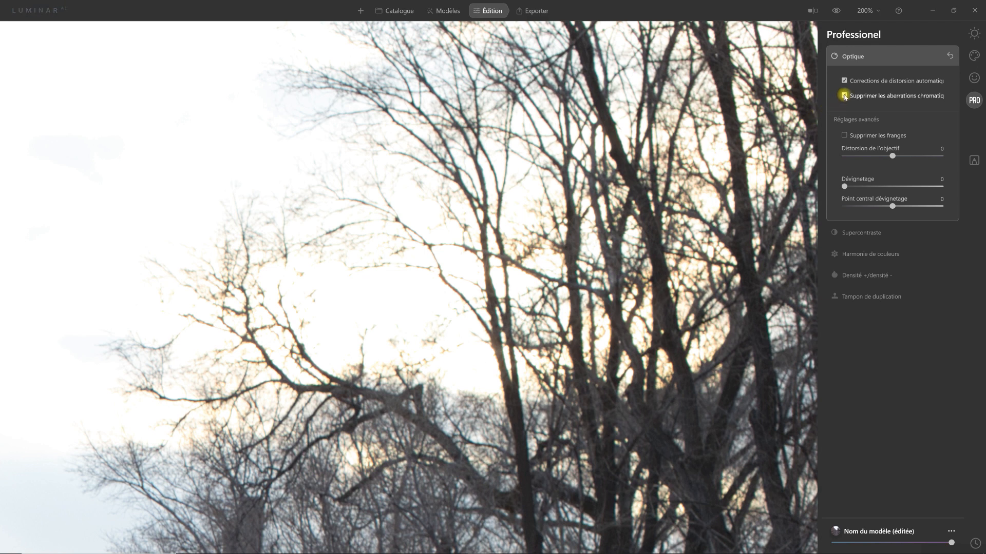
left_click(844, 135)
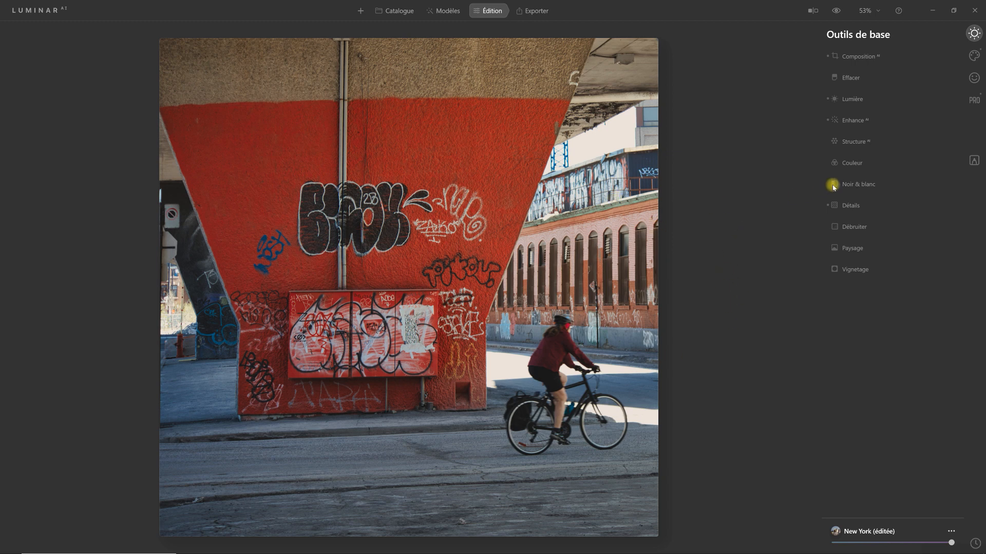
Set the cyclist photo's hue shift (Modification de teinte) to -88 and compare the image with and without the Color effect
left_click(854, 163)
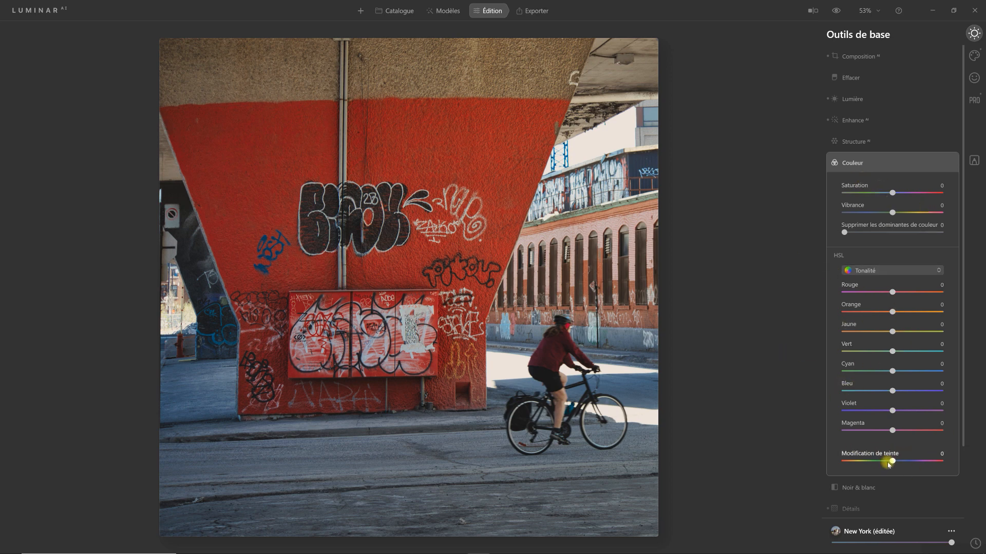
left_click_drag(894, 463, 869, 464)
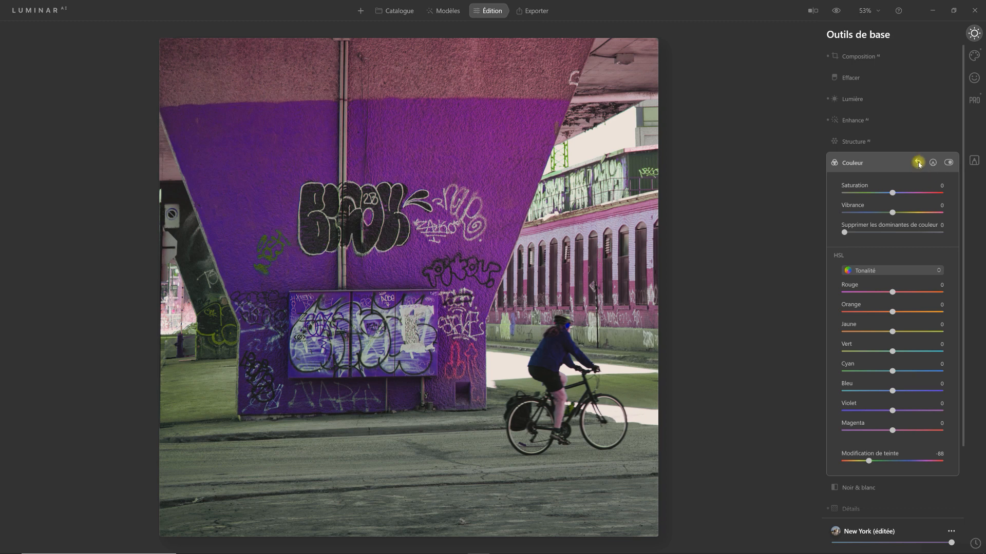
left_click(947, 163)
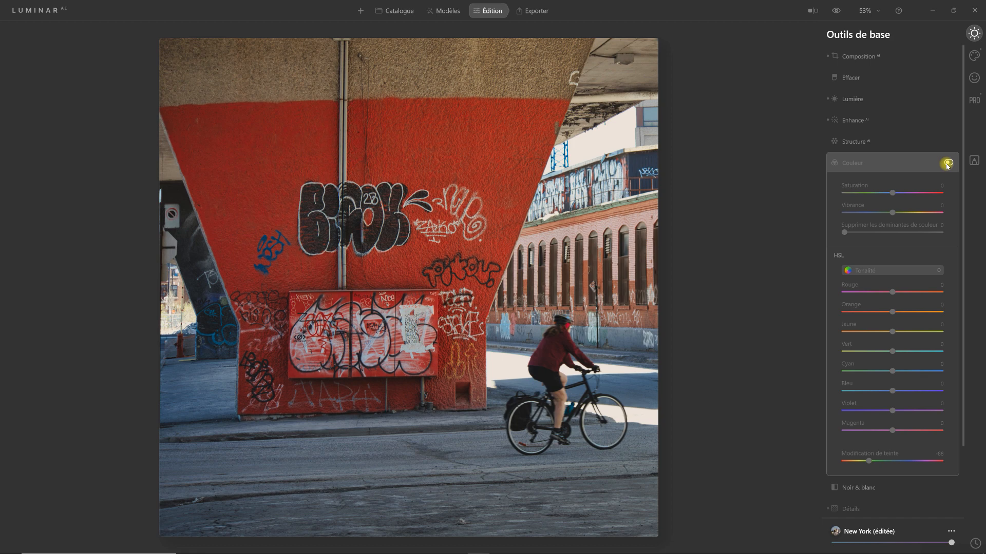
left_click(949, 163)
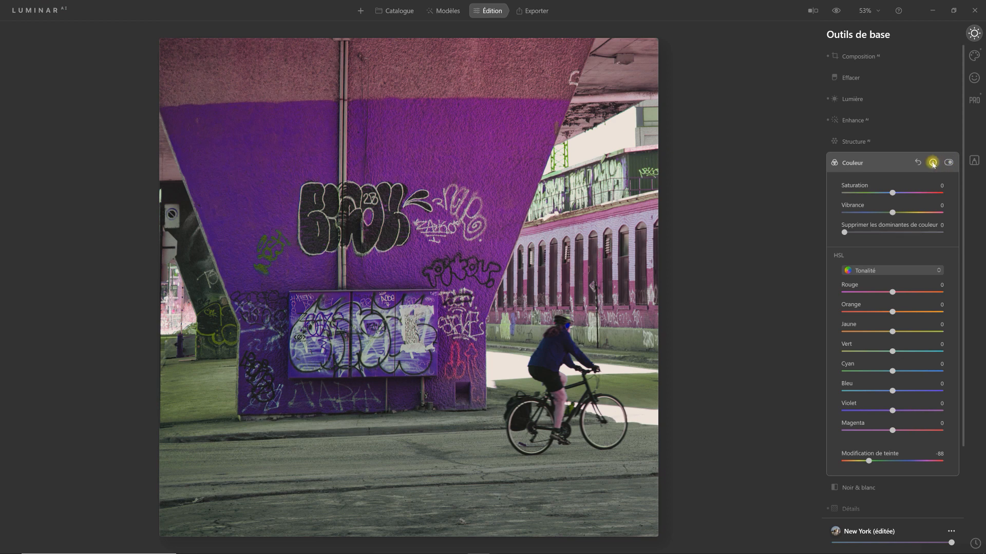
Paint a mask over the graffitied red wall to limit the color change, with radius 100, softness 0 and opacity 100
left_click(932, 163)
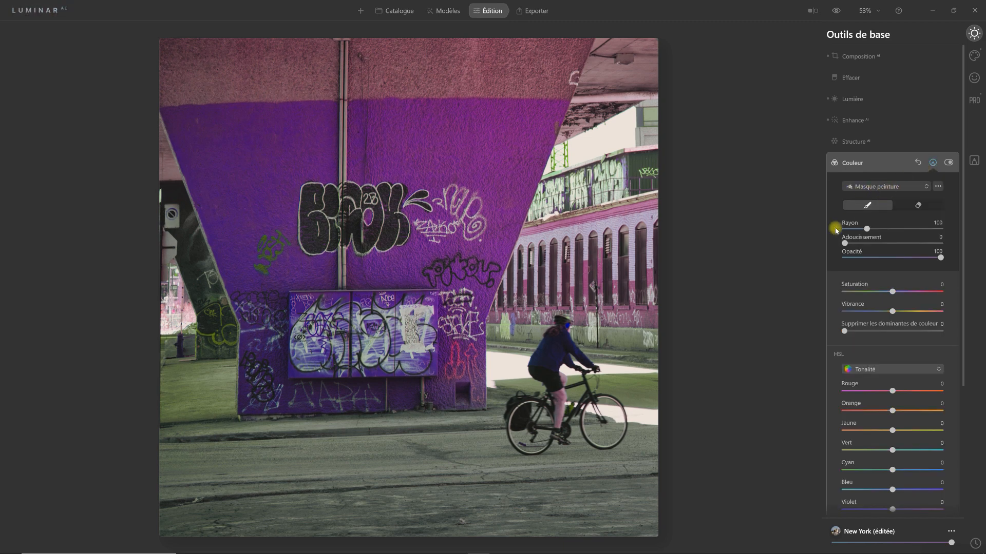
left_click(844, 244)
left_click(940, 257)
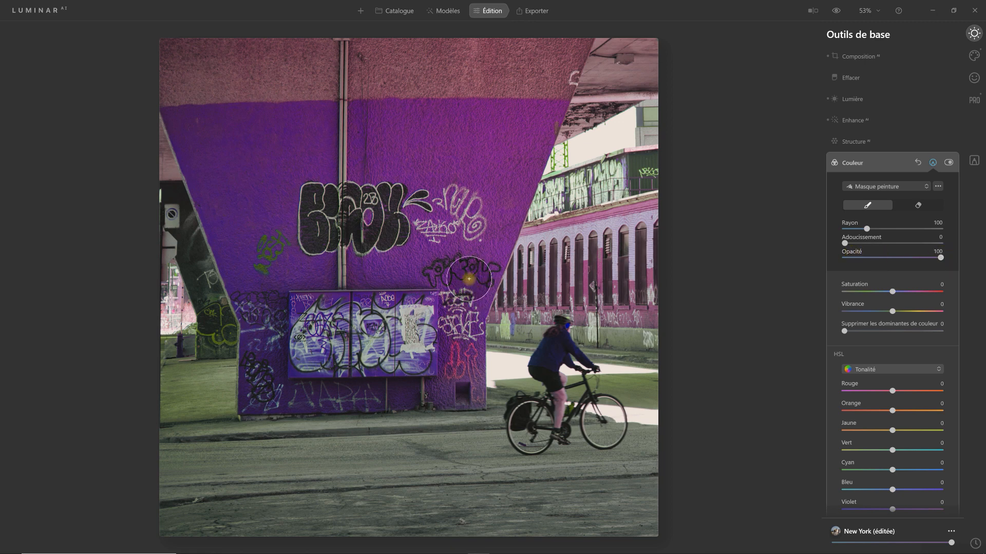
left_click(546, 110)
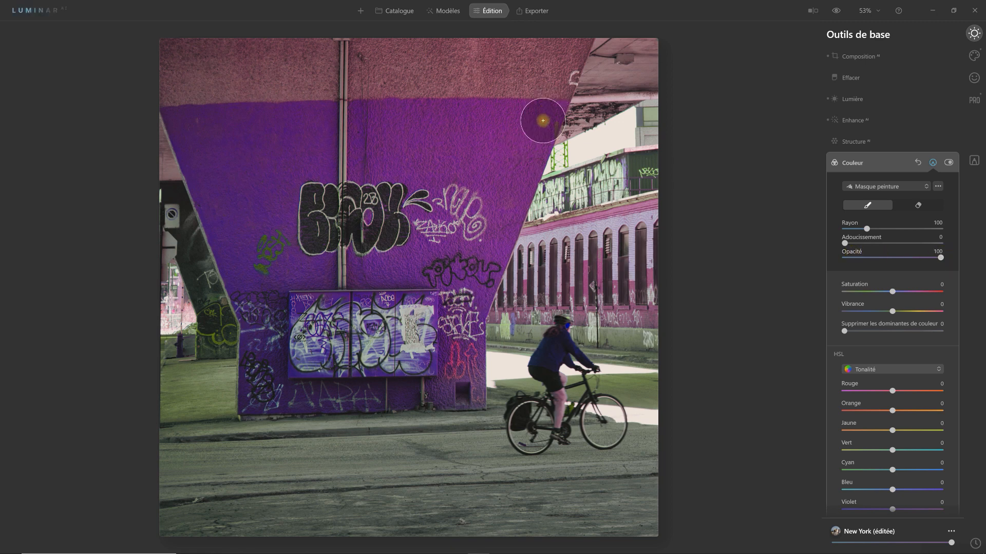
mouse_move(491, 240)
left_mouse_down()
mouse_move(511, 132)
mouse_move(473, 255)
mouse_move(524, 128)
mouse_move(279, 145)
mouse_move(354, 136)
mouse_move(293, 144)
mouse_move(370, 227)
mouse_move(458, 229)
mouse_move(435, 300)
mouse_move(448, 353)
mouse_move(456, 321)
left_mouse_up()
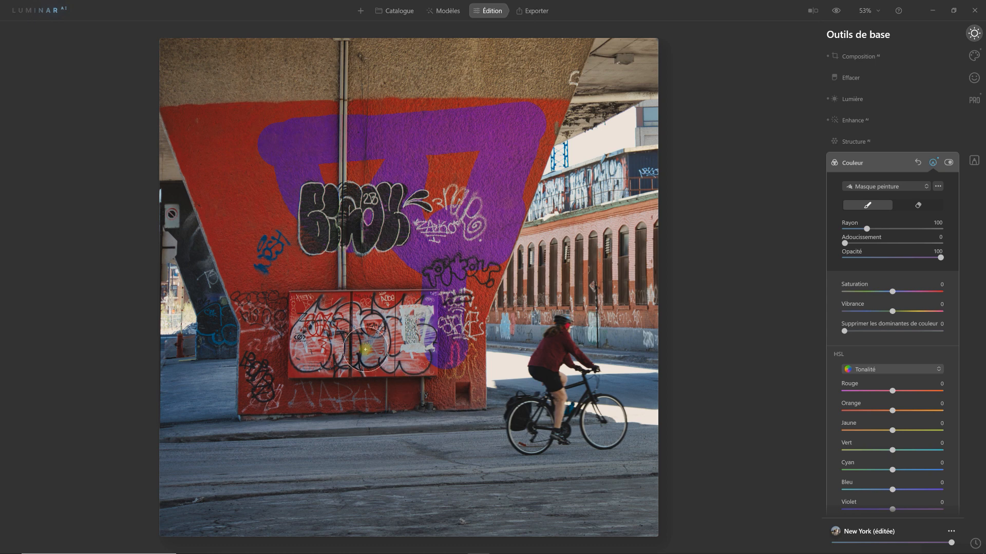
mouse_move(194, 136)
left_mouse_down()
mouse_move(316, 382)
mouse_move(405, 375)
mouse_move(426, 320)
mouse_move(390, 247)
mouse_move(409, 251)
mouse_move(462, 186)
mouse_move(359, 157)
mouse_move(272, 177)
mouse_move(257, 151)
mouse_move(268, 228)
mouse_move(335, 319)
mouse_move(463, 212)
mouse_move(459, 365)
mouse_move(442, 386)
mouse_move(264, 387)
mouse_move(264, 341)
mouse_move(211, 175)
left_mouse_up()
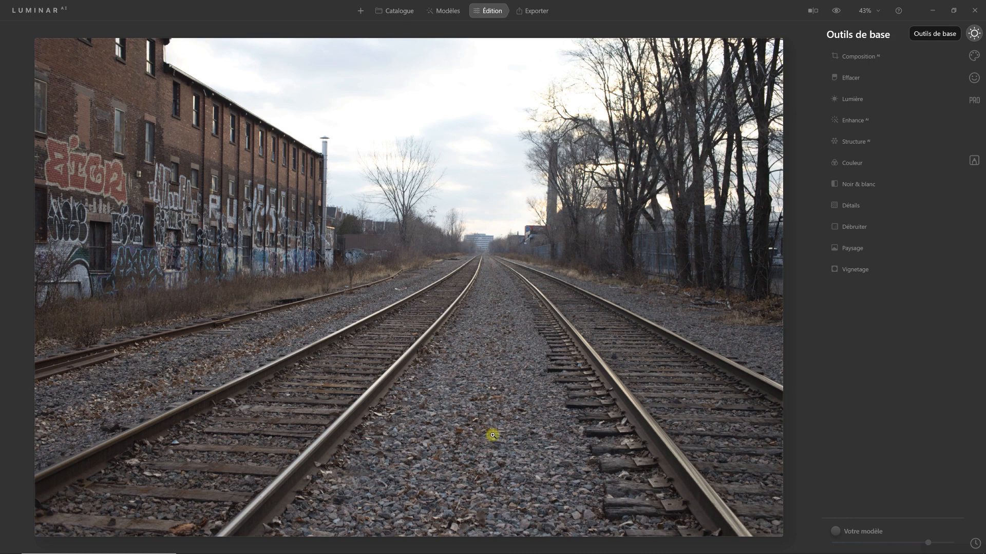
Erase the orange leaf on the railway tie in the photo's lower-left foreground, using a brush radius of 20
left_click(852, 78)
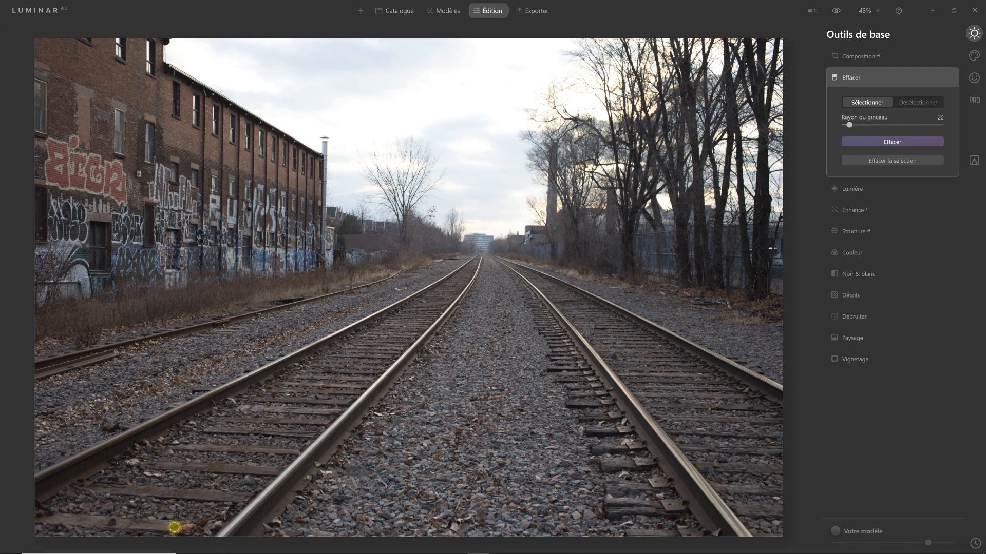
mouse_move(176, 527)
left_mouse_down()
mouse_move(201, 521)
mouse_move(177, 531)
left_mouse_up()
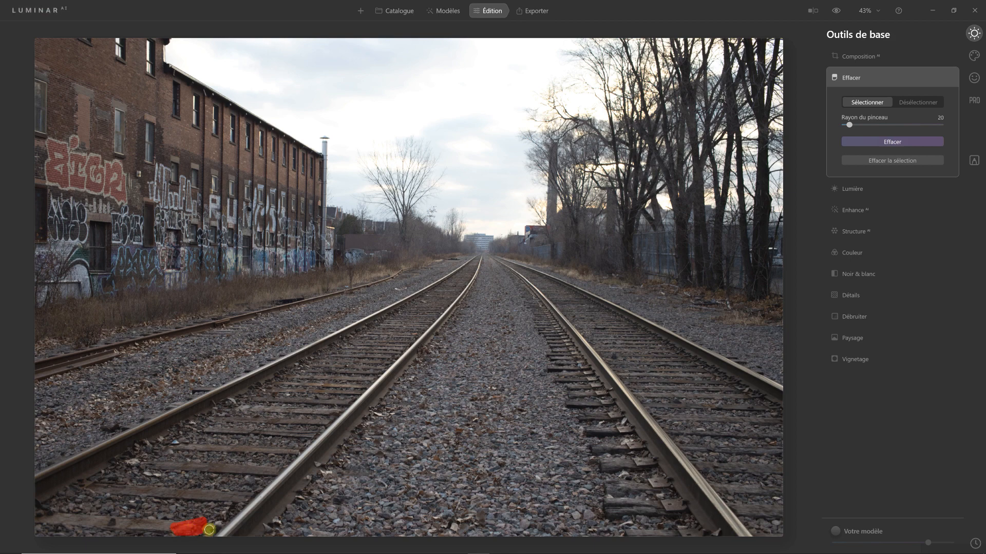
left_click(898, 143)
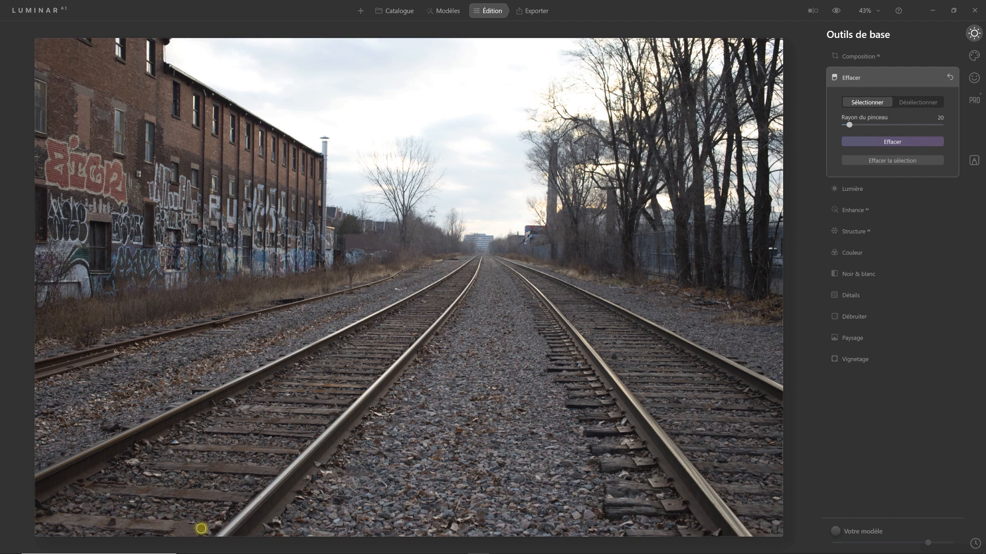
Revert the railway photo to its original image through the edit history
mouse_move(107, 551)
left_click(975, 543)
left_click(858, 71)
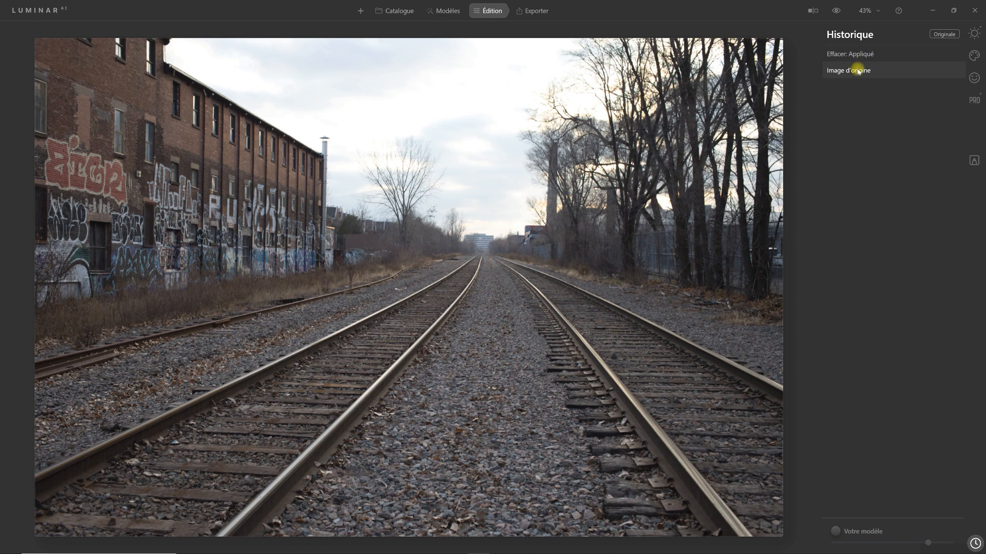
Restore the original railway image from the edit history and activate the clone stamp (Tampon de duplication)
left_click(858, 70)
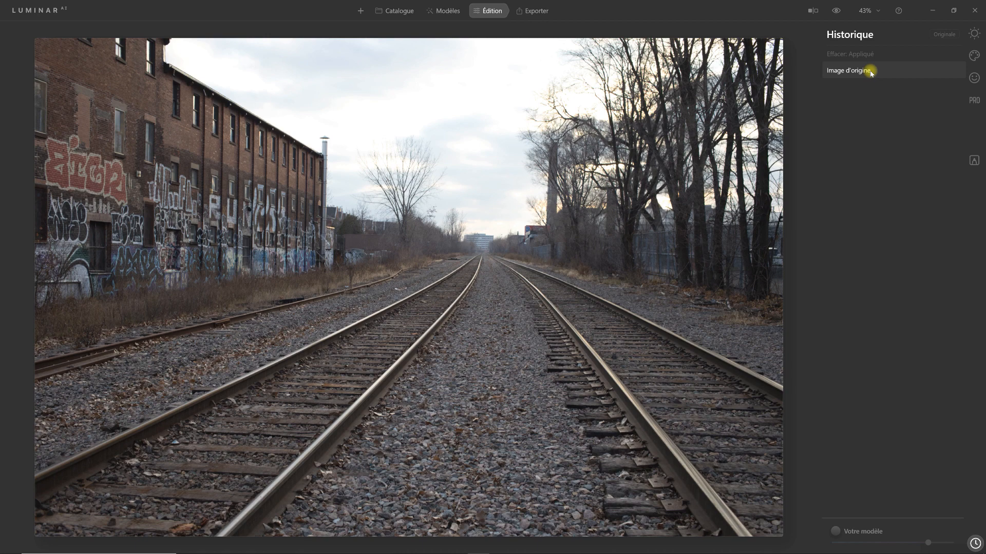
left_click(975, 34)
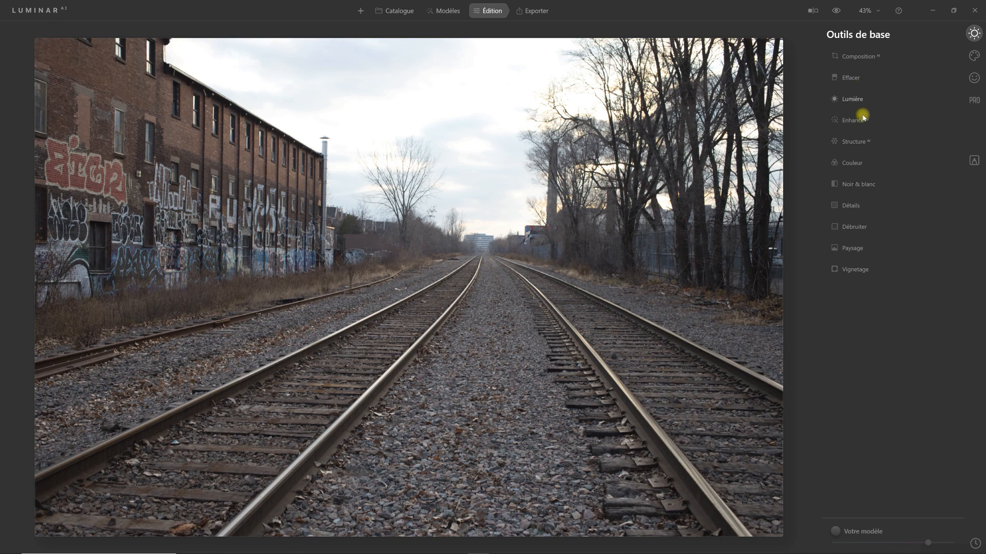
left_click(975, 102)
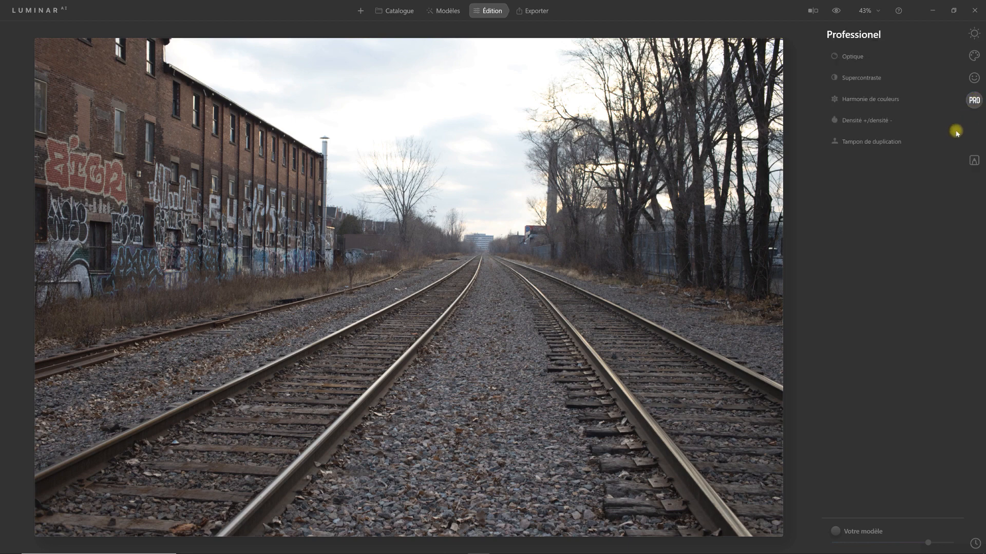
left_click(857, 142)
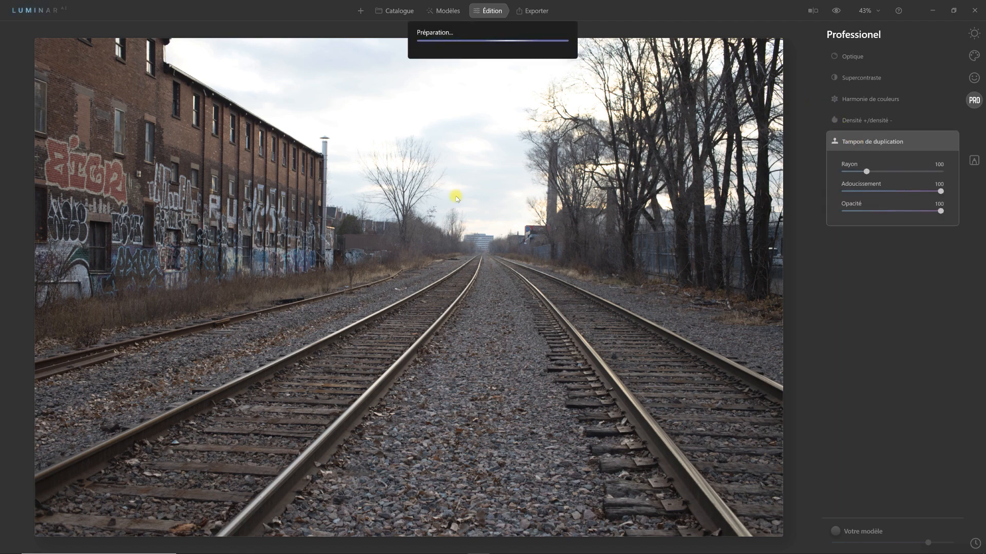
At 100% zoom, set the clone source on the clean wood of the foreground railway tie beside the orange leaf
left_click(876, 11)
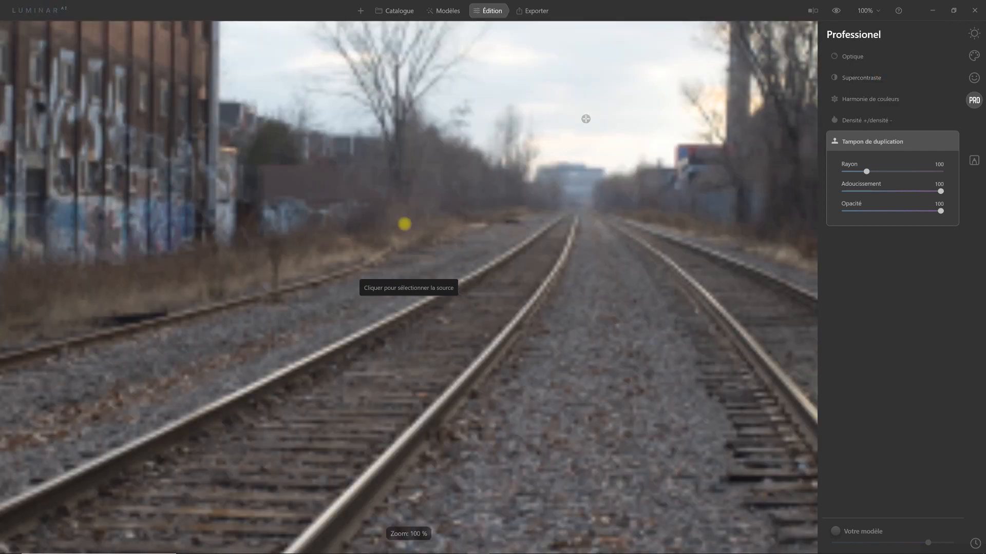
key("space")
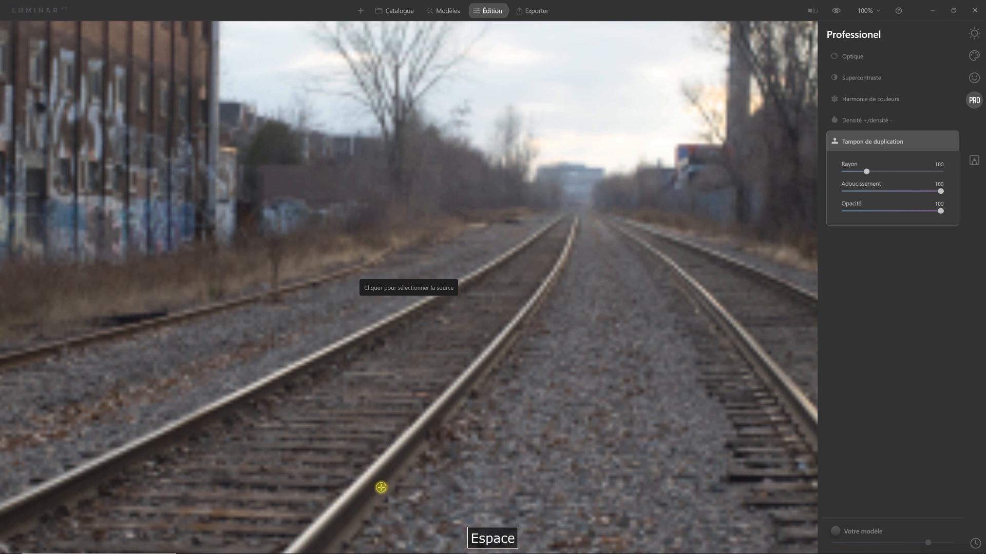
key("space")
left_click_drag(385, 484, 438, 374)
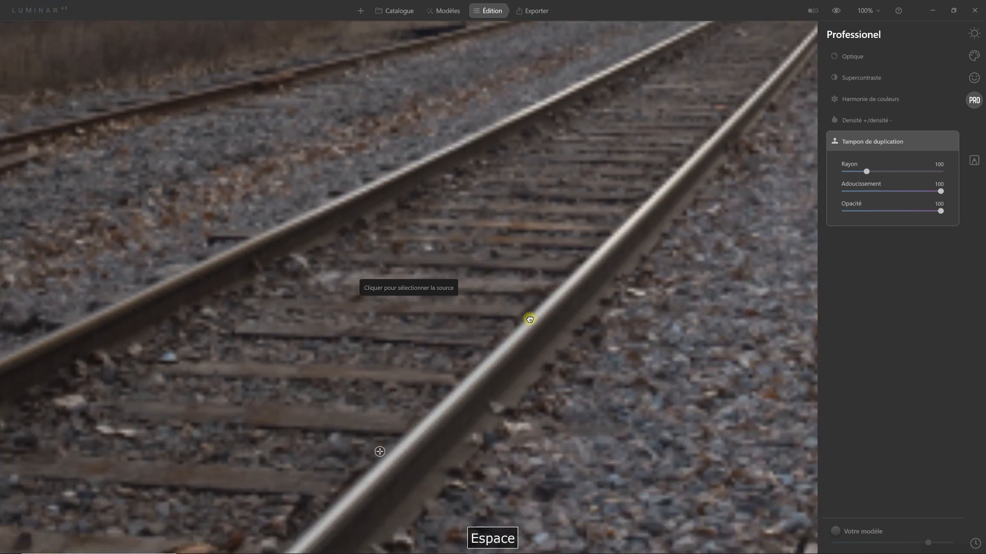
left_click_drag(529, 319, 578, 271)
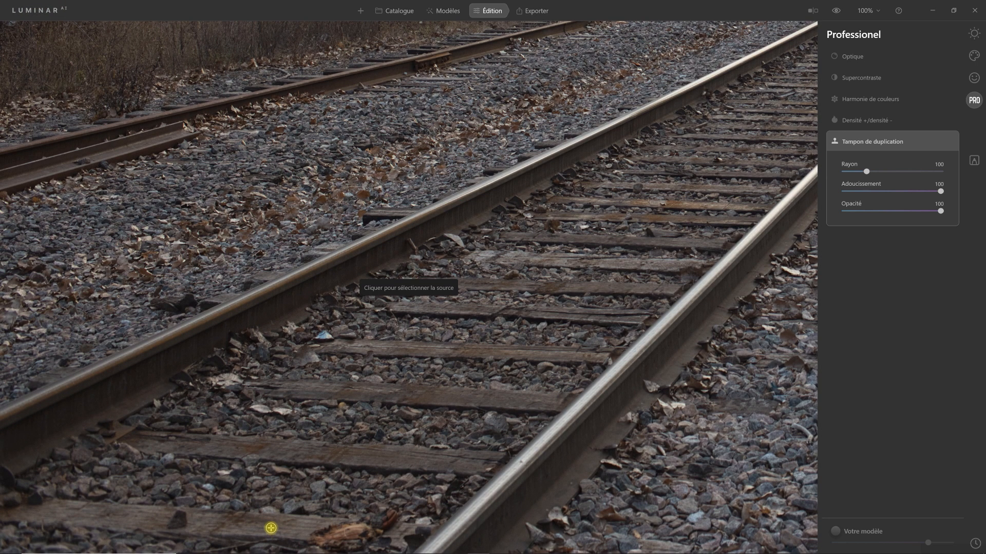
left_click(271, 528, "alt")
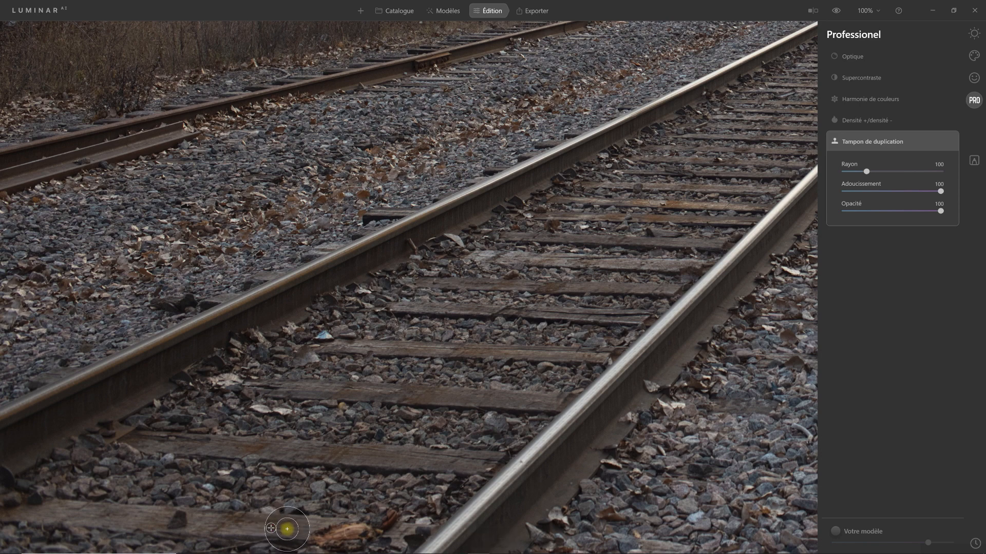
Clone the clean wood over the orange leaf along the foreground tie up to the rail, with radius, softness and opacity at 100
left_click_drag(309, 530, 327, 530)
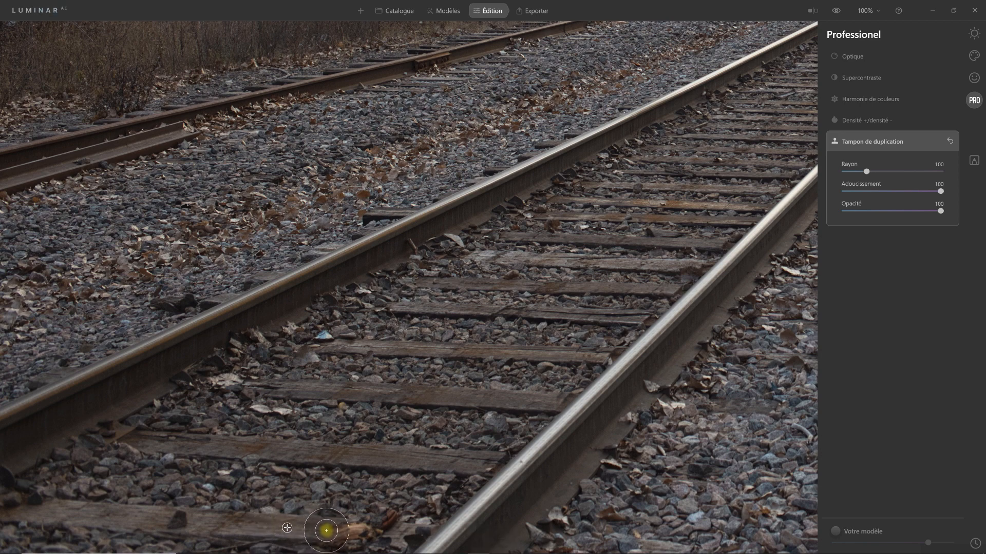
left_click(334, 531)
left_click(341, 531)
left_click(343, 531)
left_click(351, 531)
left_click(362, 532)
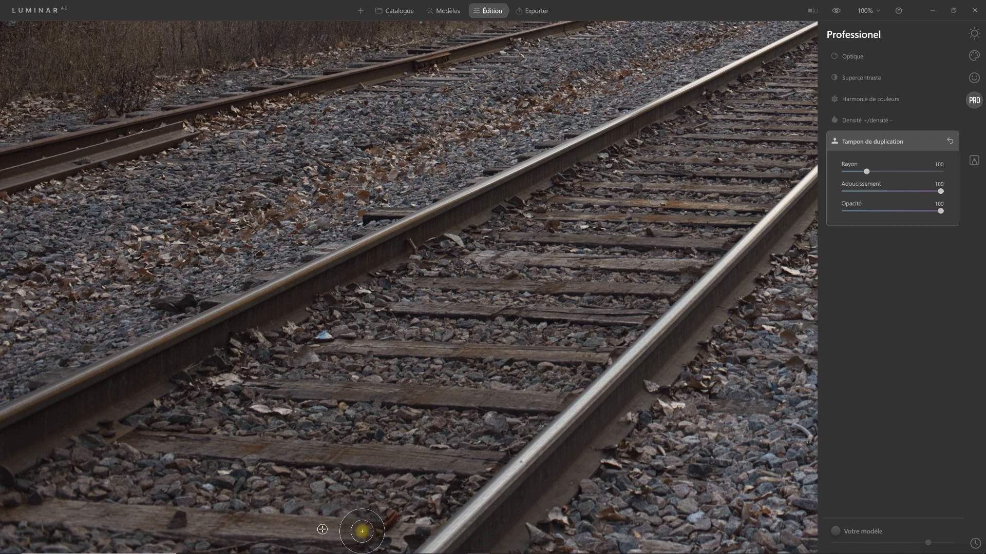
left_click(367, 532)
left_click(372, 531)
left_click(379, 531)
left_click(380, 532)
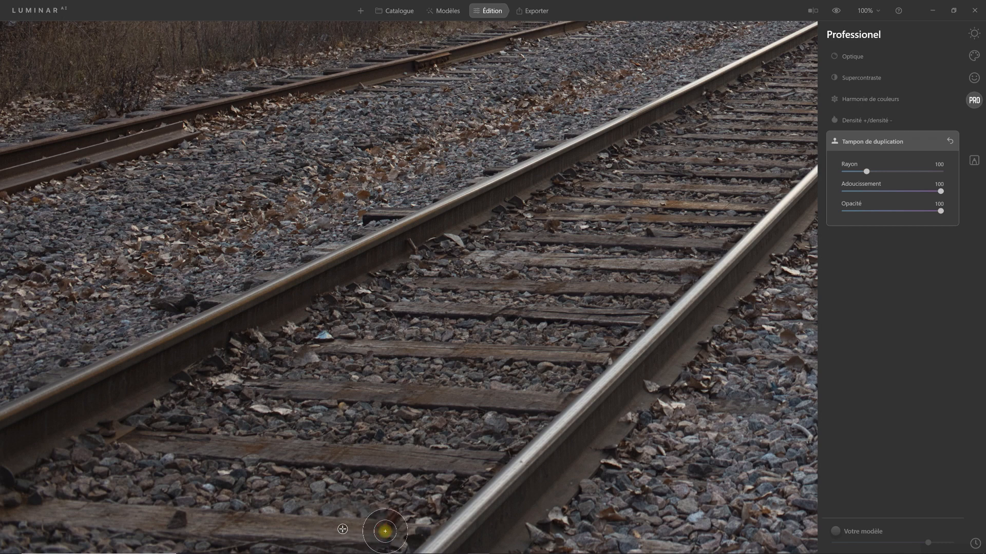
left_click(385, 531)
left_click(391, 531)
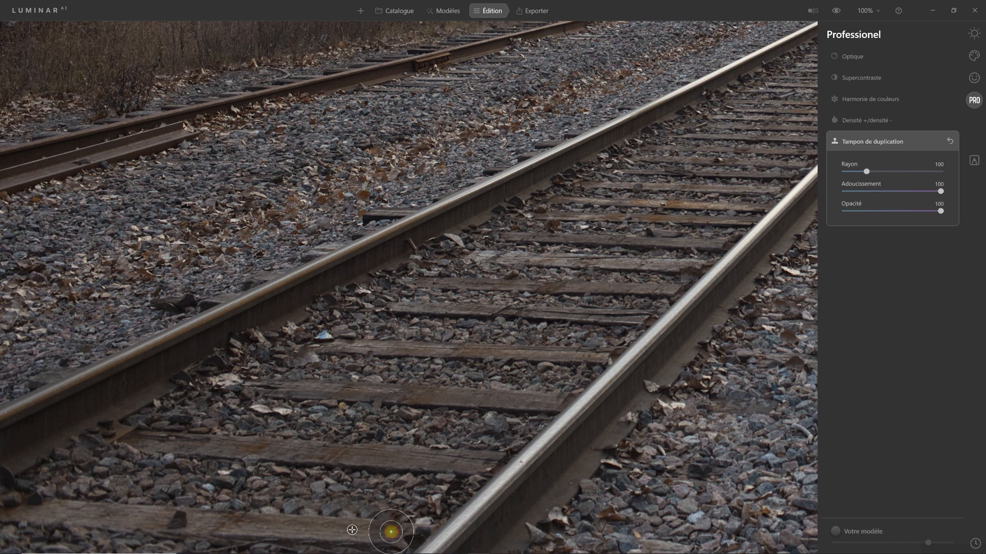
left_click(394, 532)
left_click(398, 531)
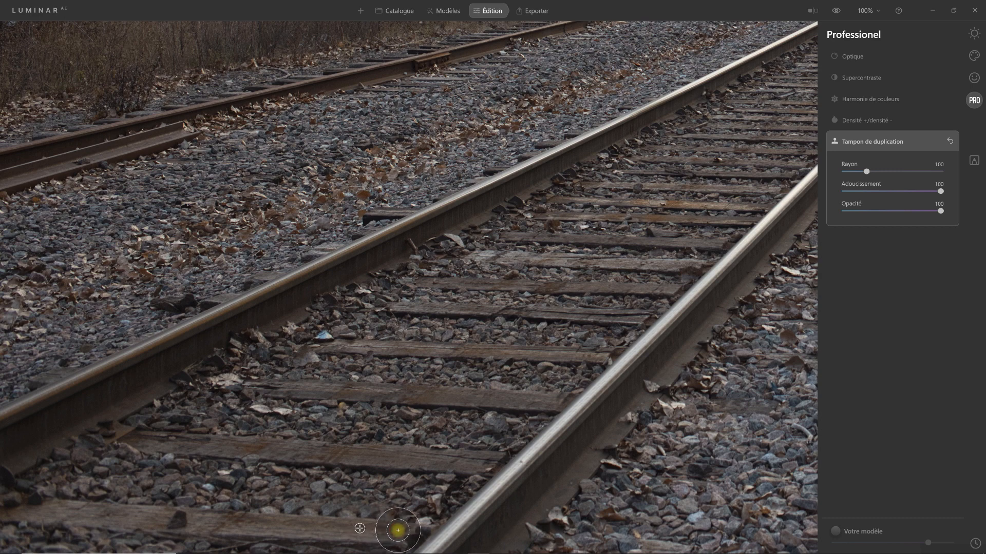
left_click(403, 525)
left_click(409, 542)
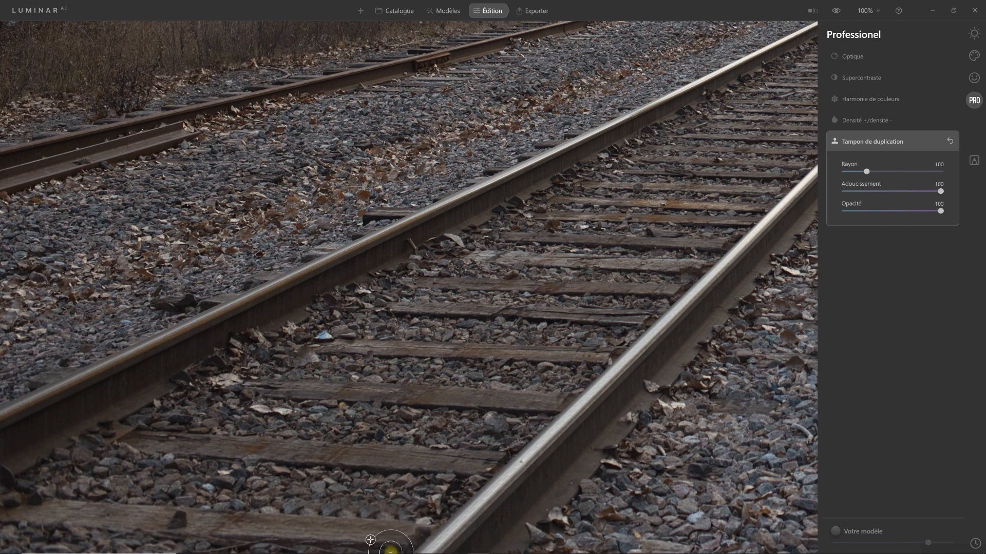
left_click(530, 511)
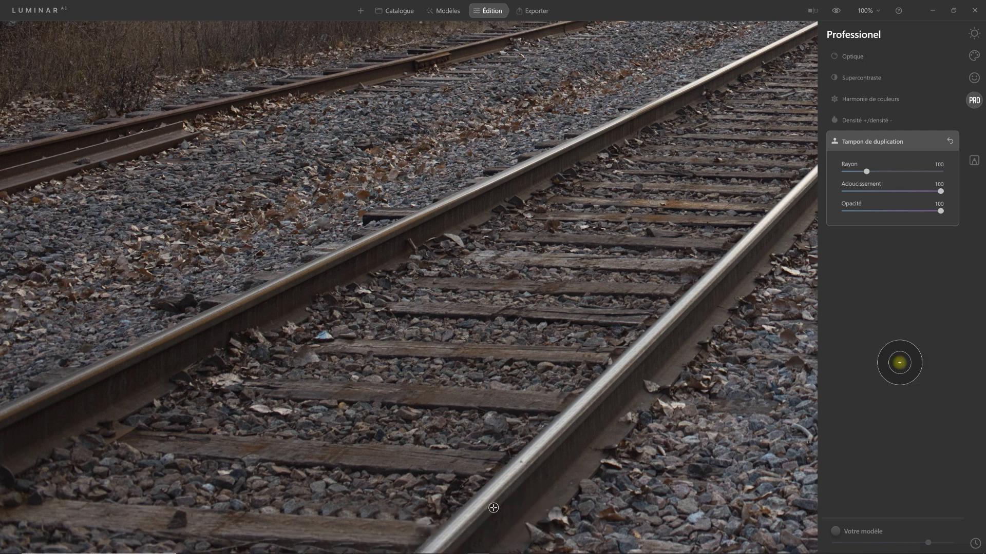
left_click(864, 10)
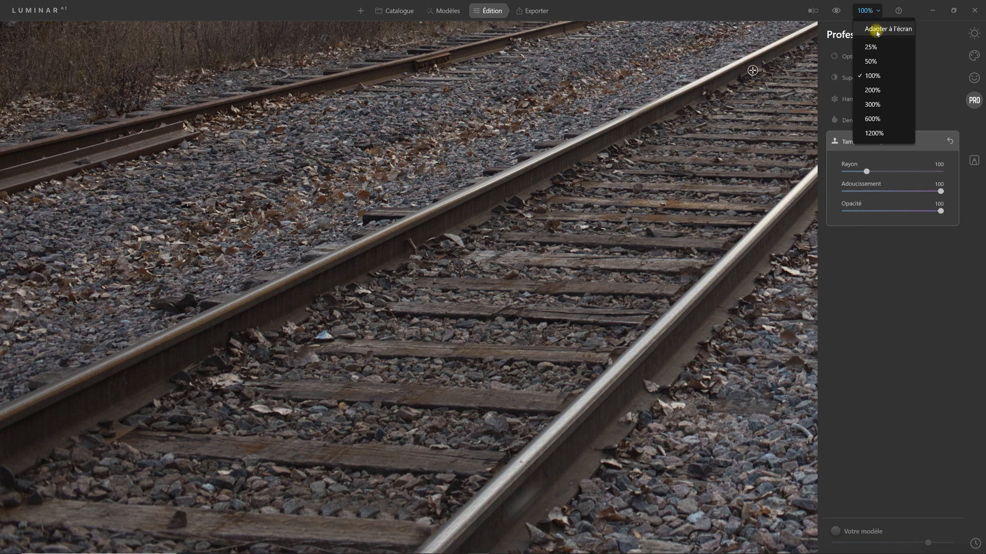
left_click(877, 29)
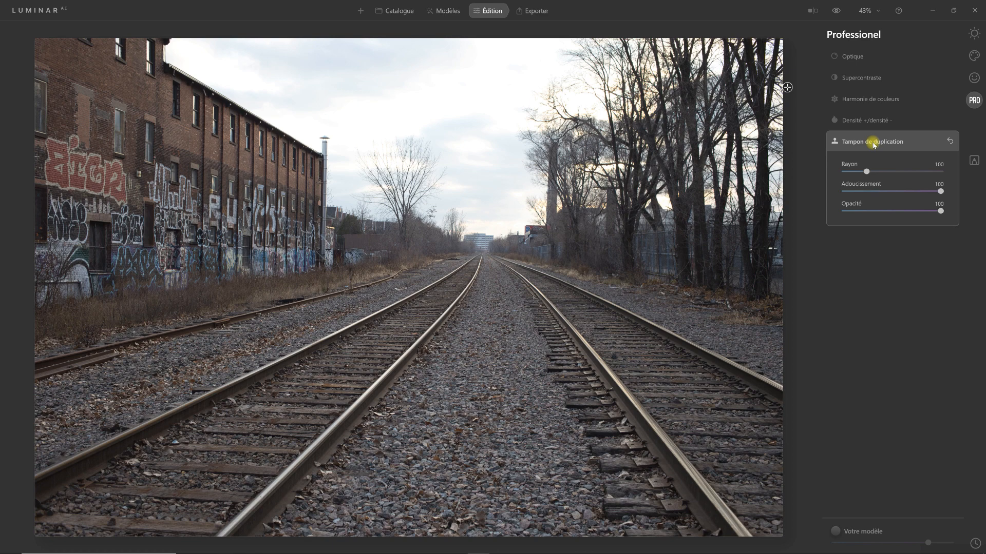
Apply the Coucher de soleil template from the Paysages simples collection, and replace it with the Chutes de neige template
left_click(976, 543)
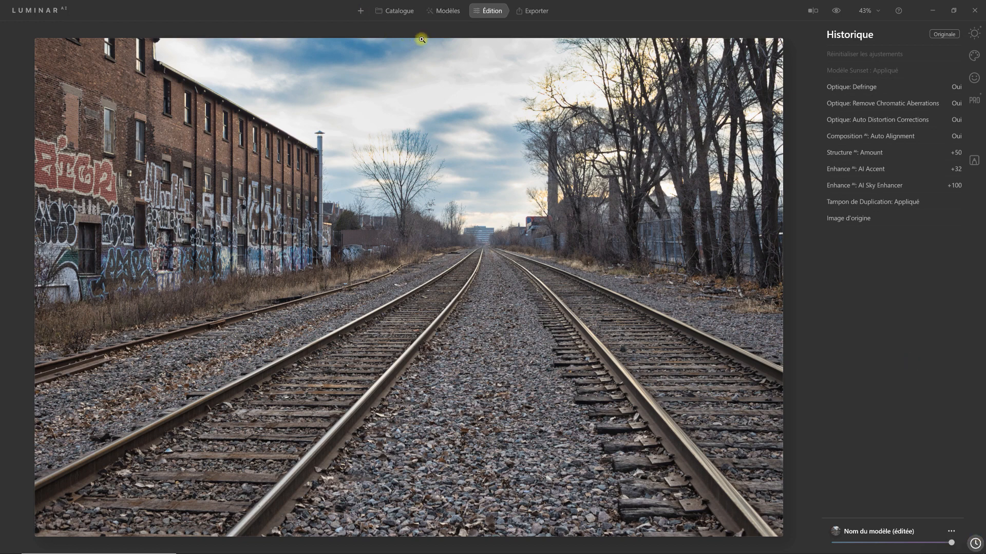
left_click(448, 11)
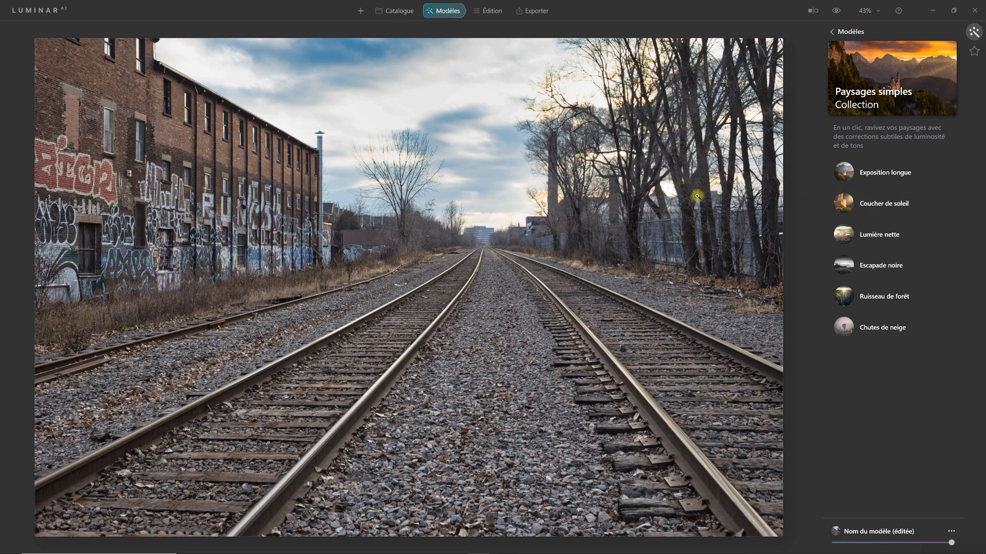
left_click(877, 205)
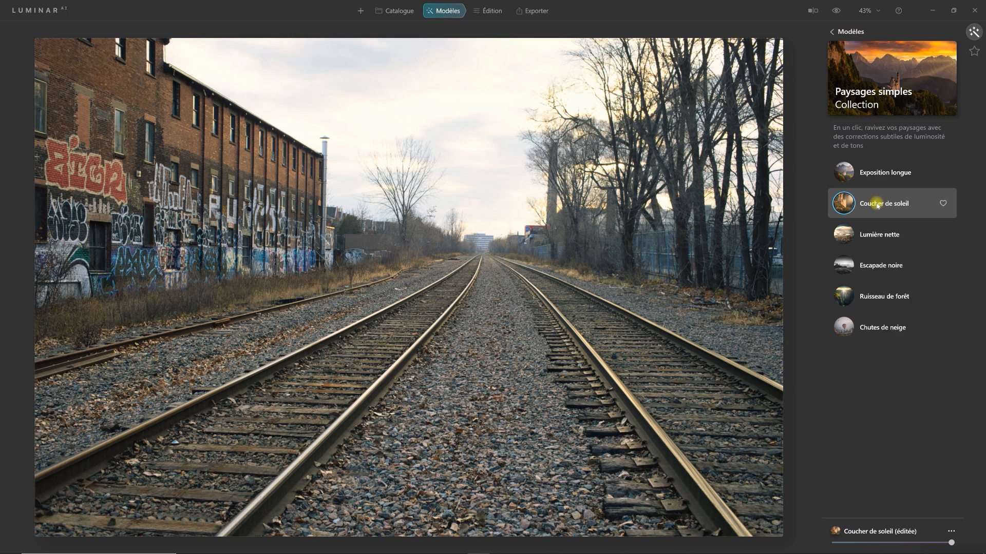
left_click(877, 206)
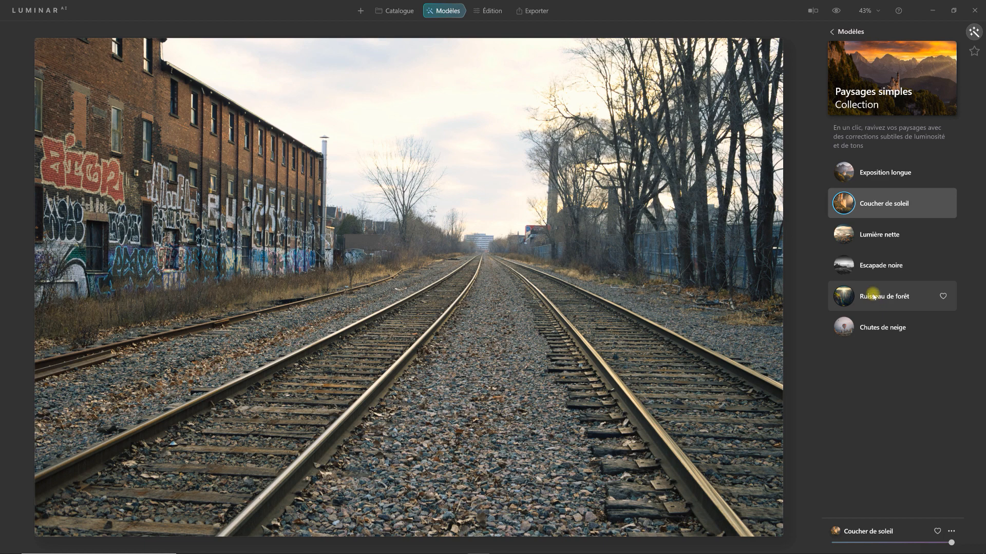
left_click(889, 331)
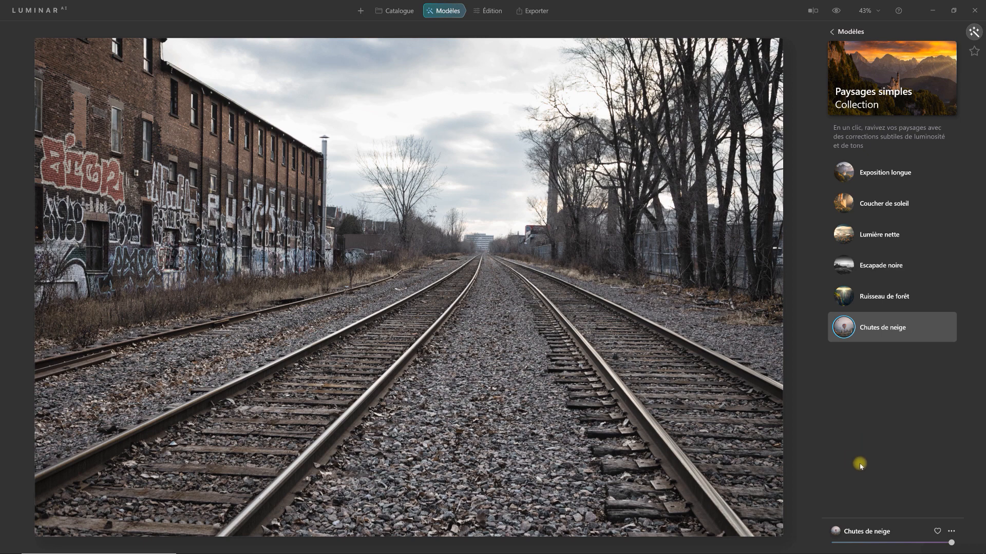
Open the applied template for editing and try to return the photo to the "Optique: Defringe" state in the edit history
left_click(952, 532)
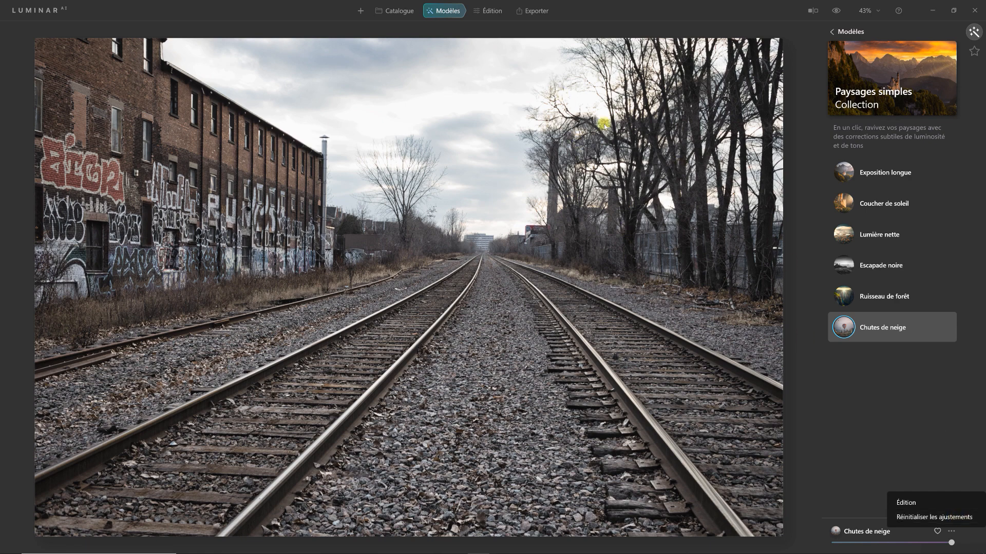
left_click(909, 503)
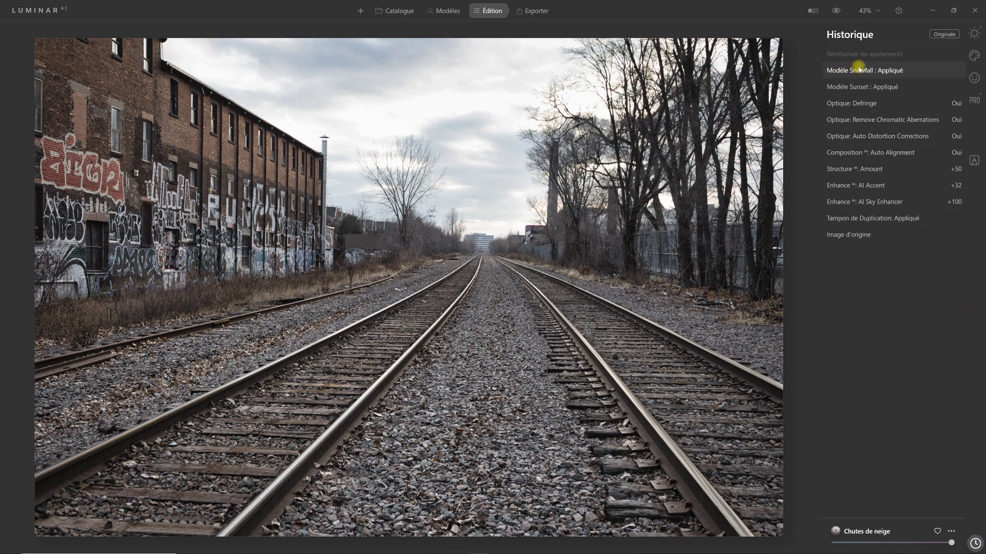
left_click(848, 105)
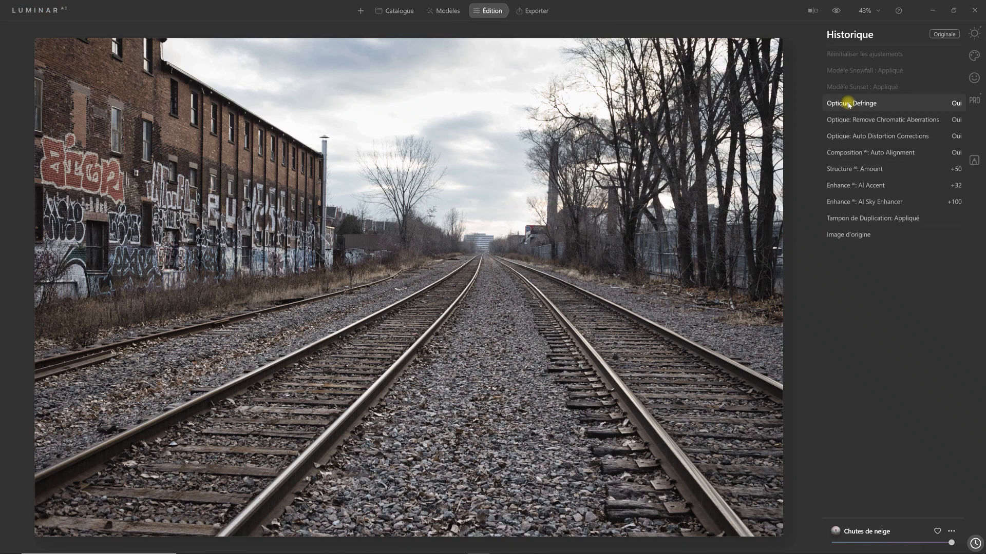
left_click(849, 104)
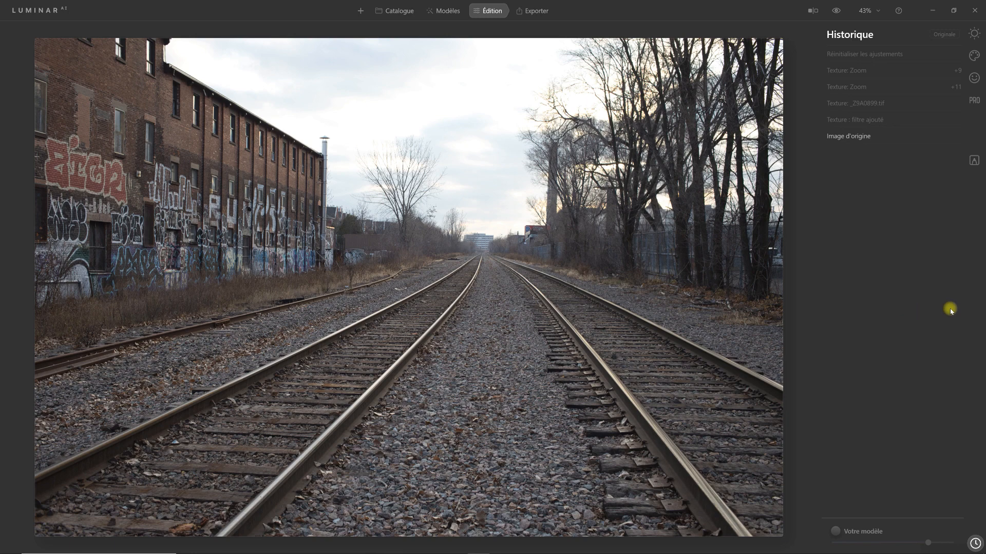
Add a Texture layer in local masking (Masquage local), load the image _Z9A0899 as its texture and set its zoom to 5
left_click(974, 161)
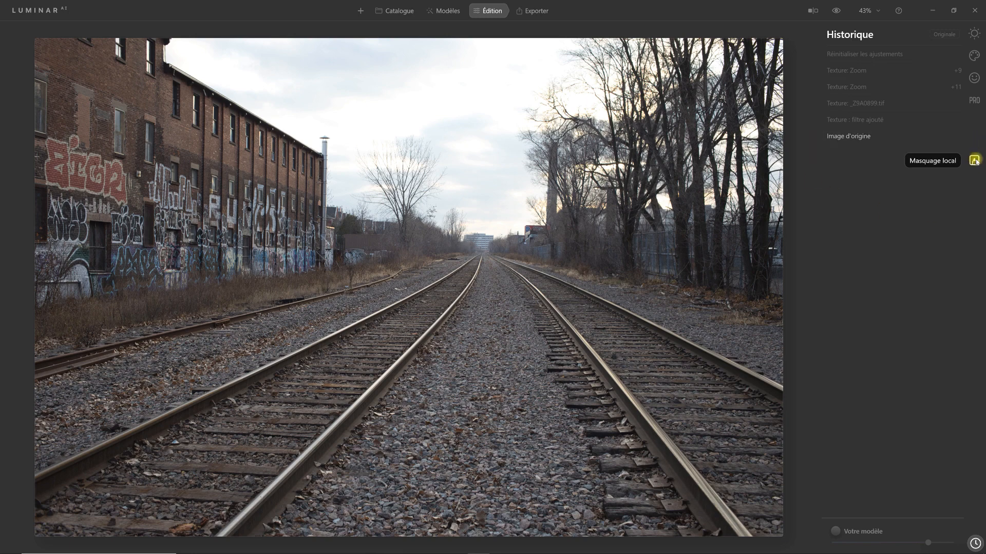
left_click(943, 35)
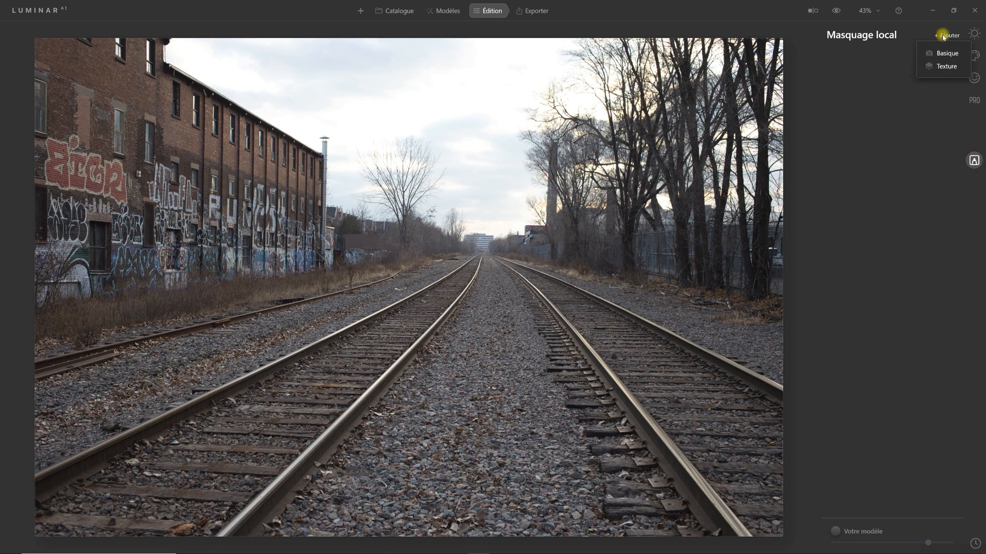
left_click(947, 67)
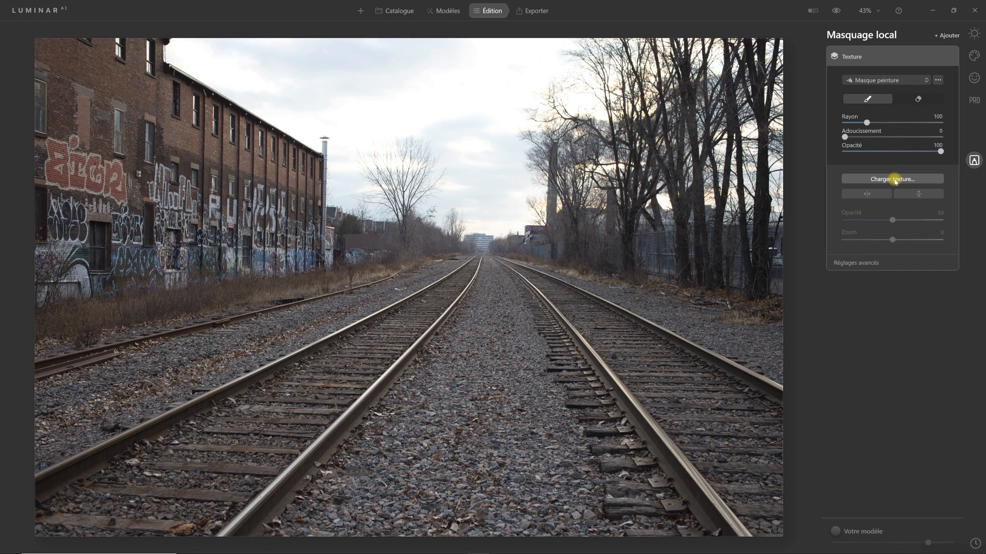
left_click(894, 181)
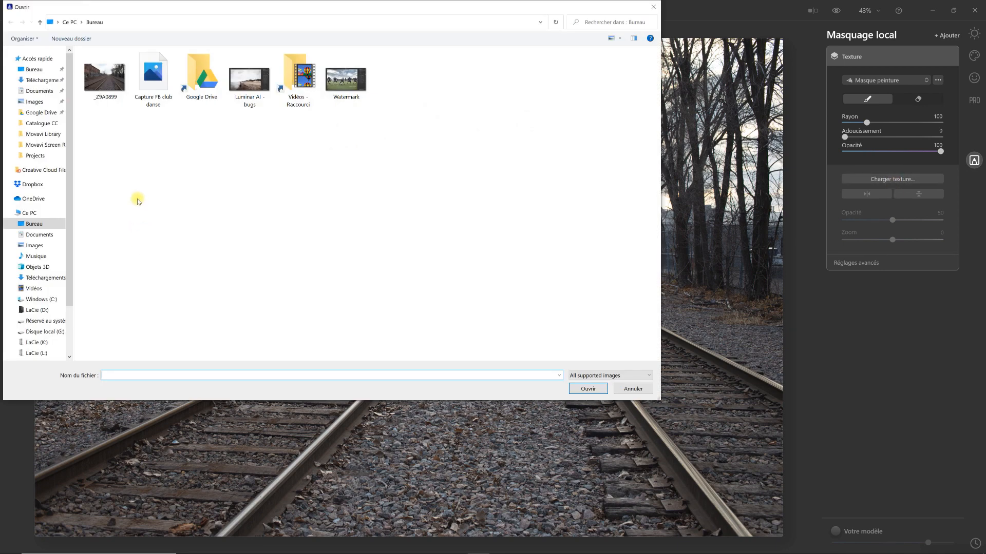
left_click(96, 76)
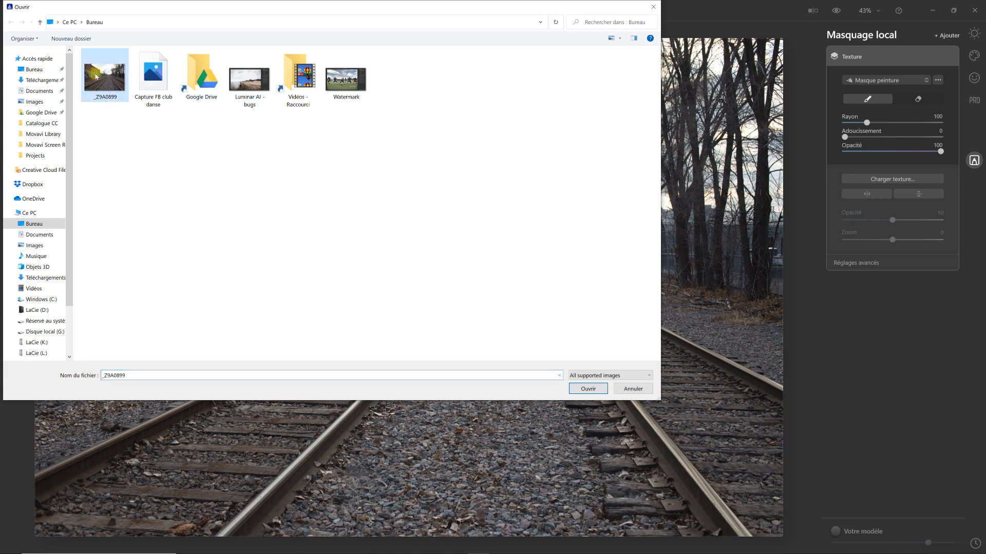
left_click(591, 390)
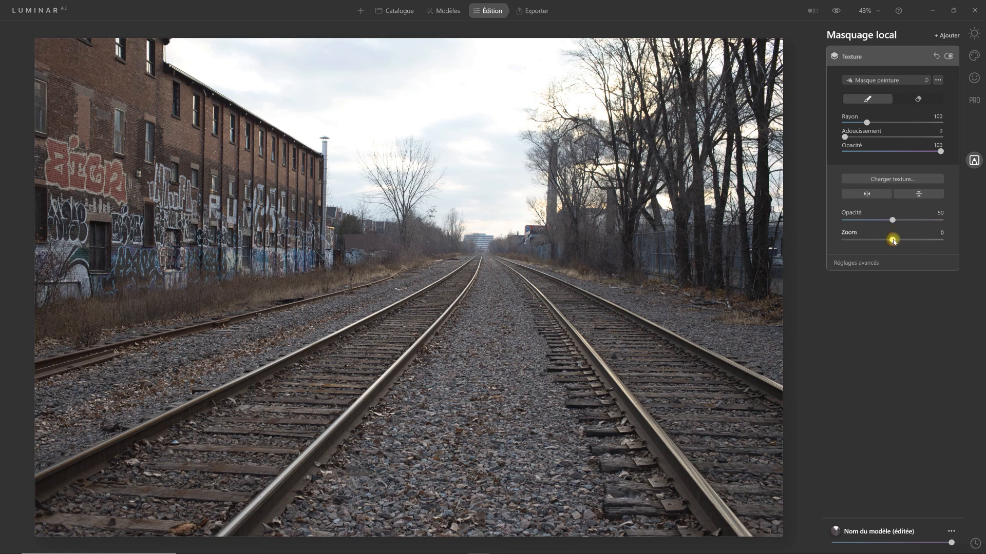
left_click_drag(893, 241, 896, 243)
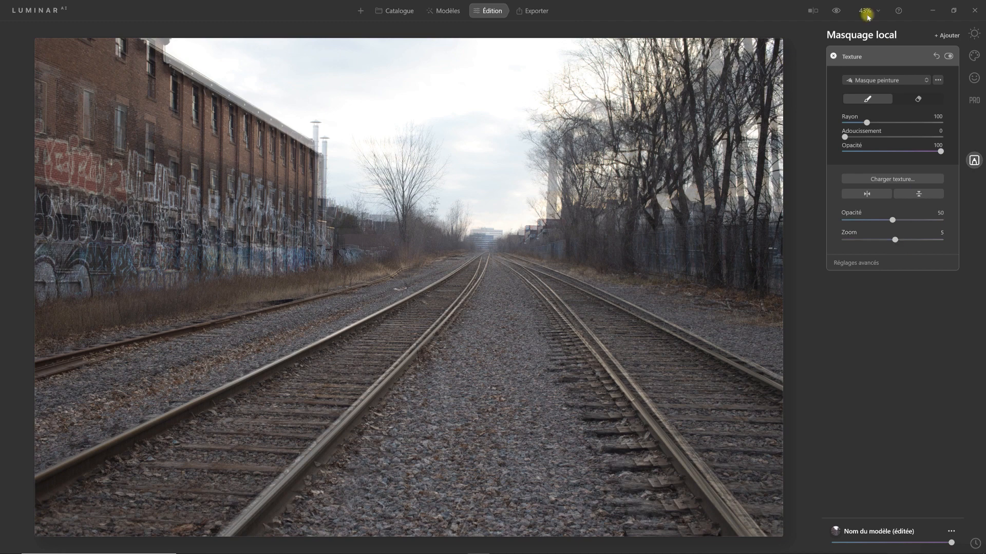
left_click(860, 56)
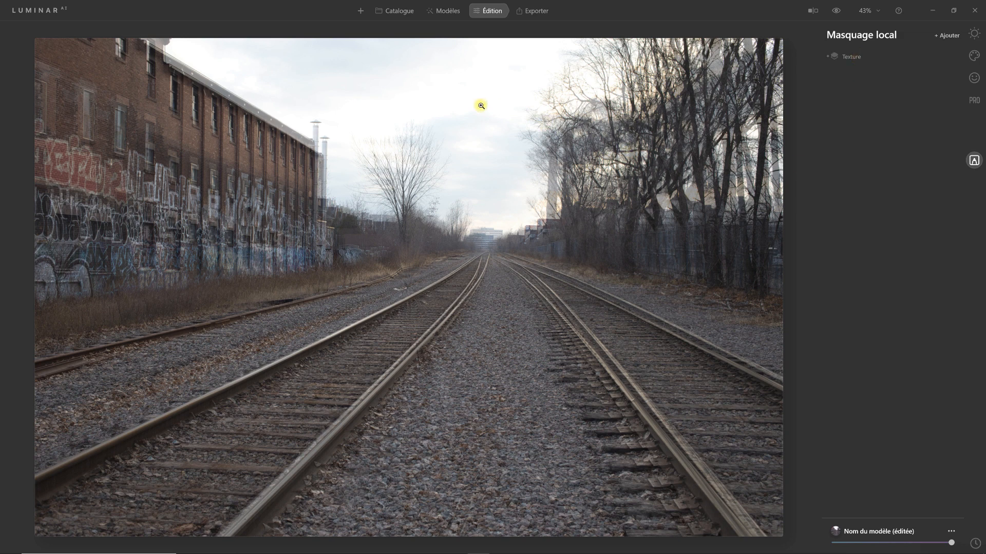
Apply the Coucher de soleil template to the railway photo with the texture layer
left_click(452, 12)
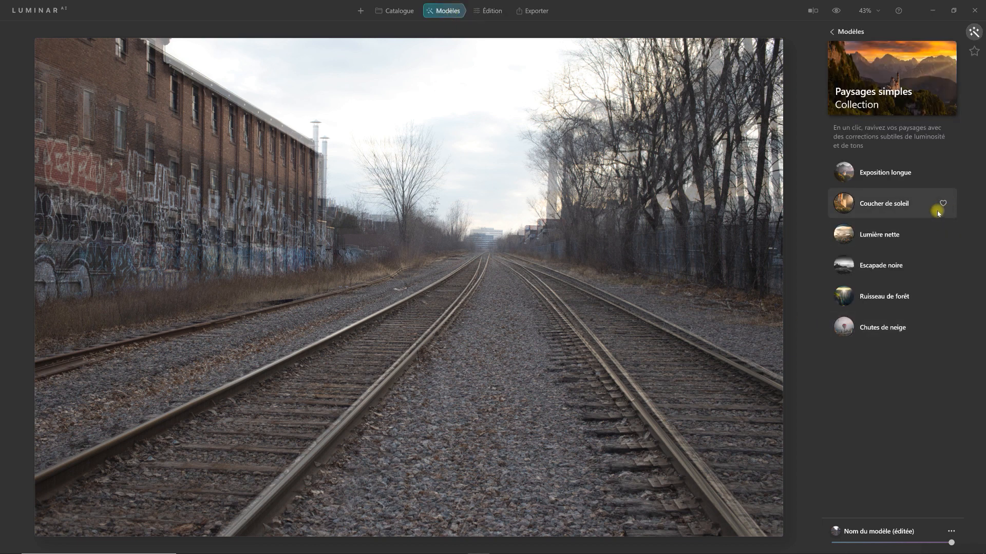
left_click(875, 207)
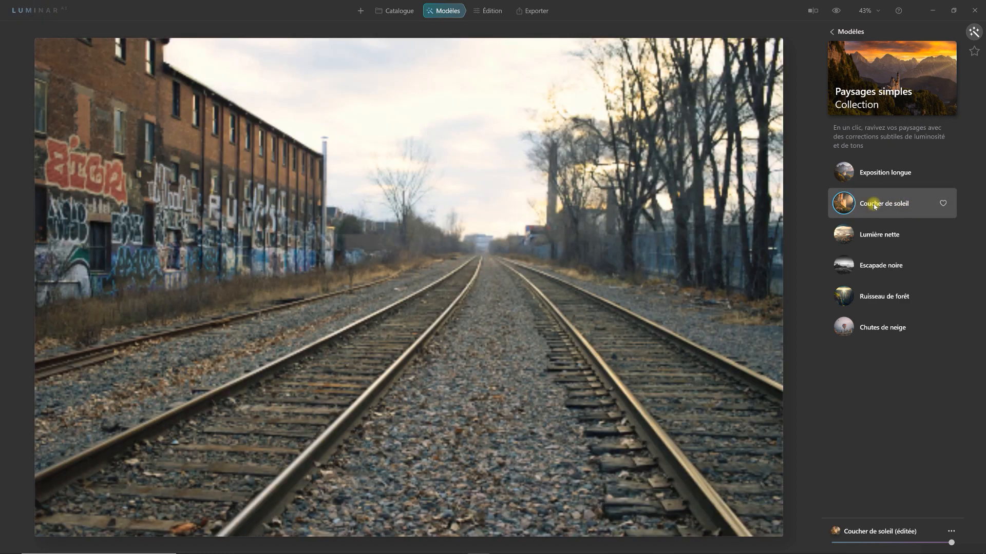